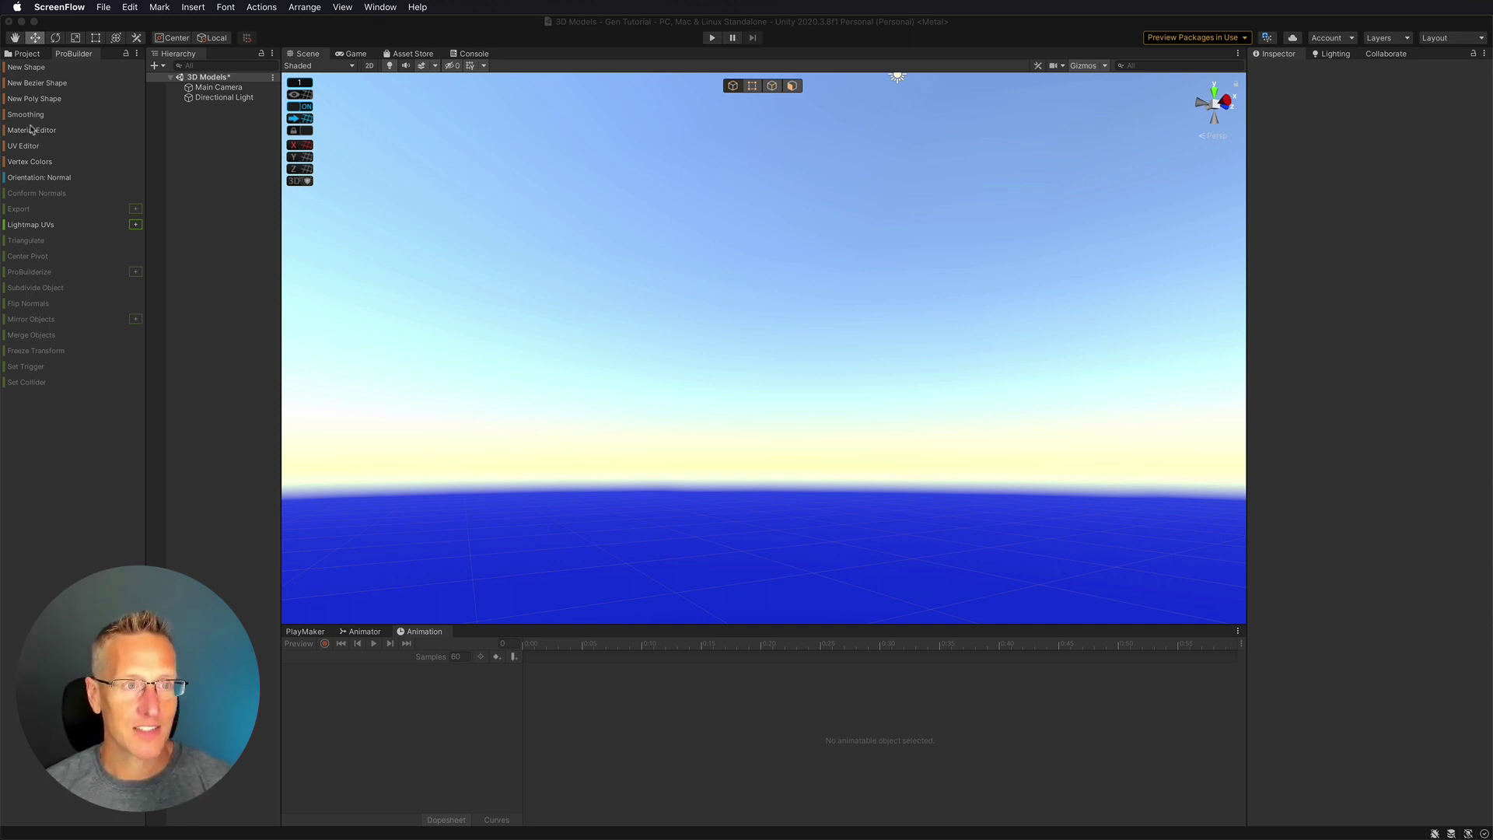
# Add a ProBuilder cube to the scene.
pyautogui.click(464, 290)
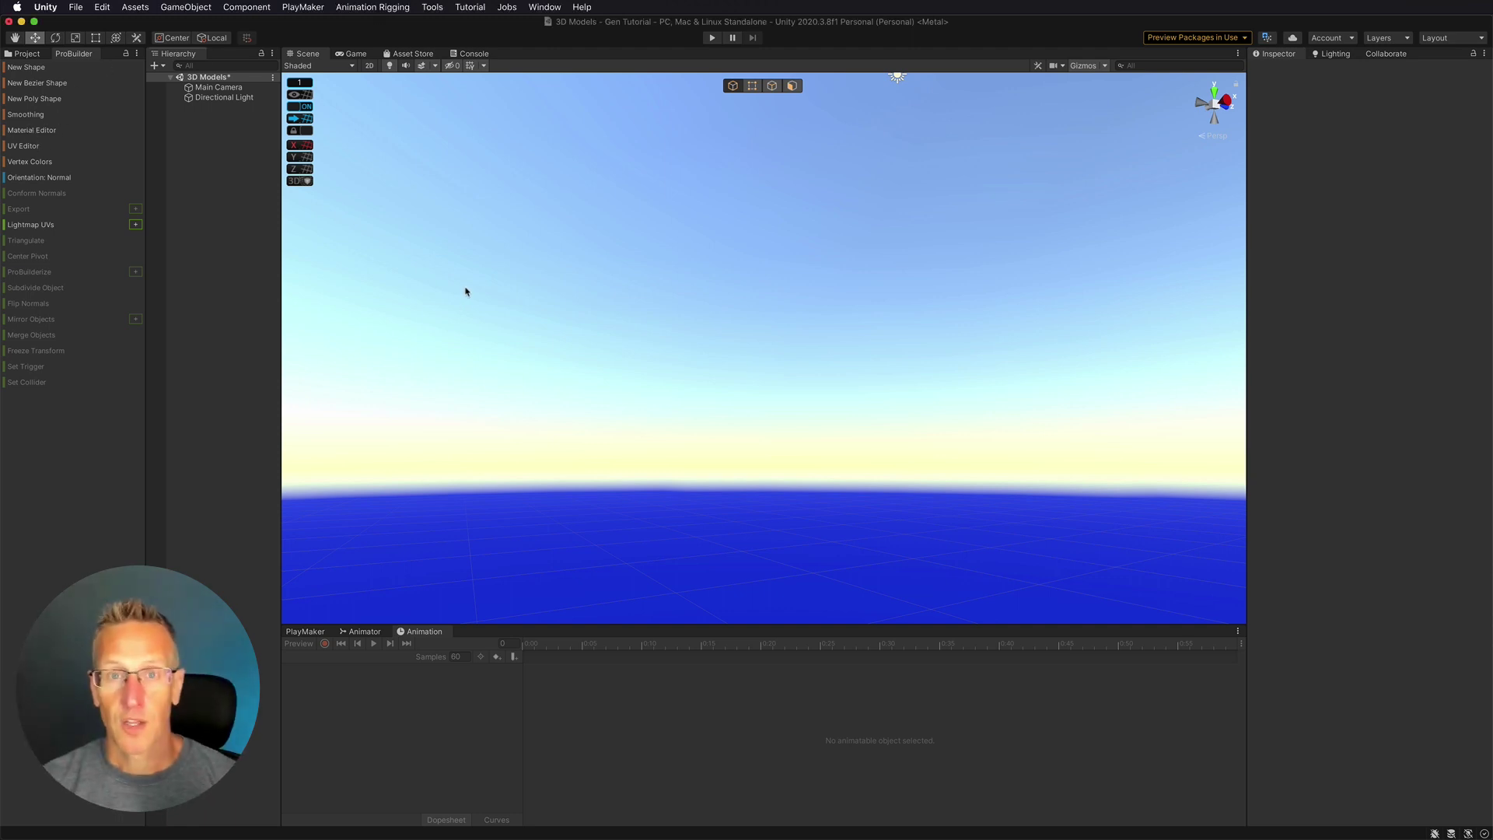
pyautogui.rightClick(209, 132)
pyautogui.moveTo(245, 374)
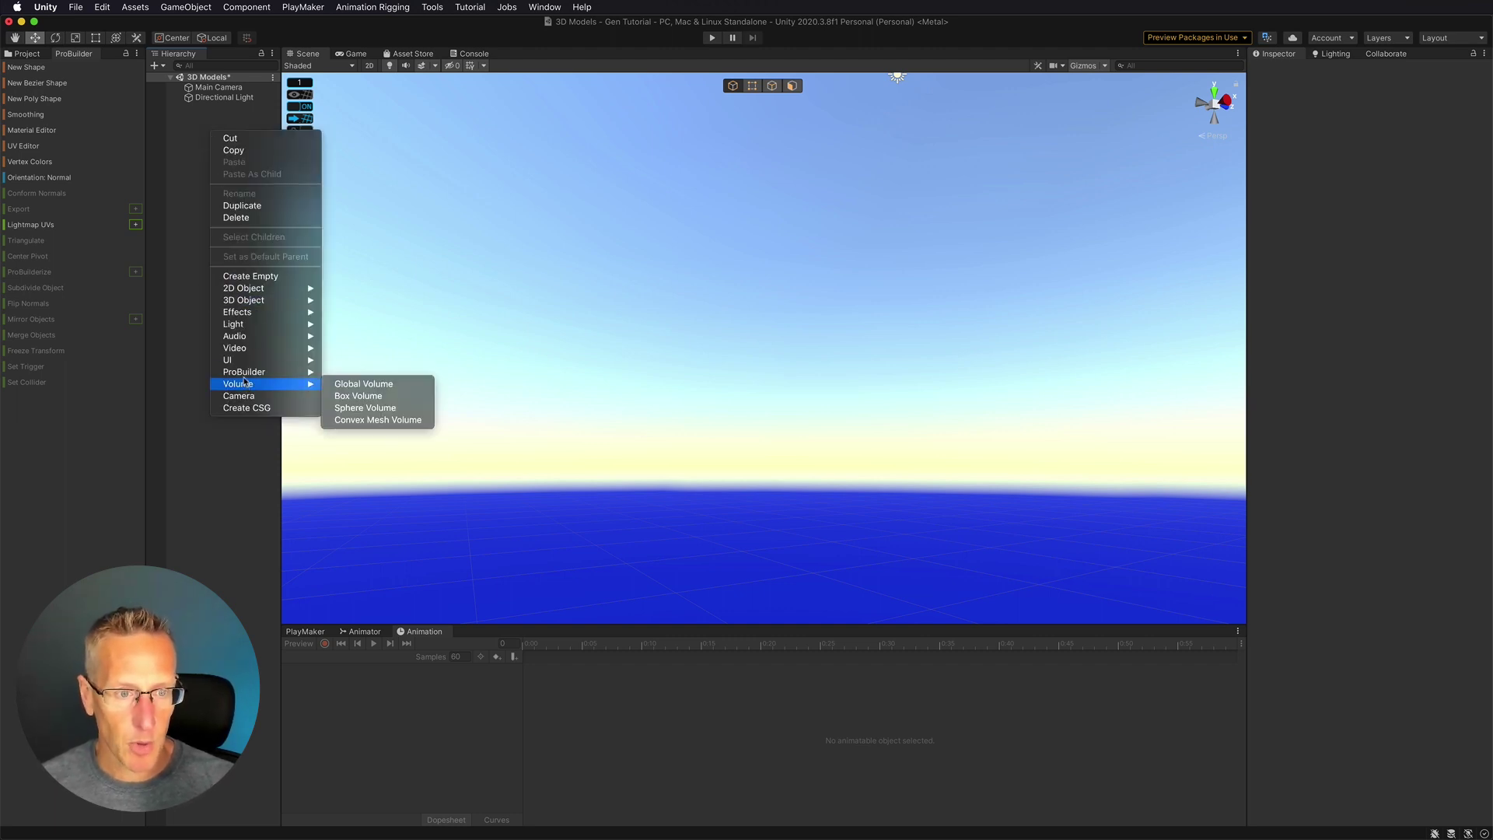
pyautogui.click(351, 374)
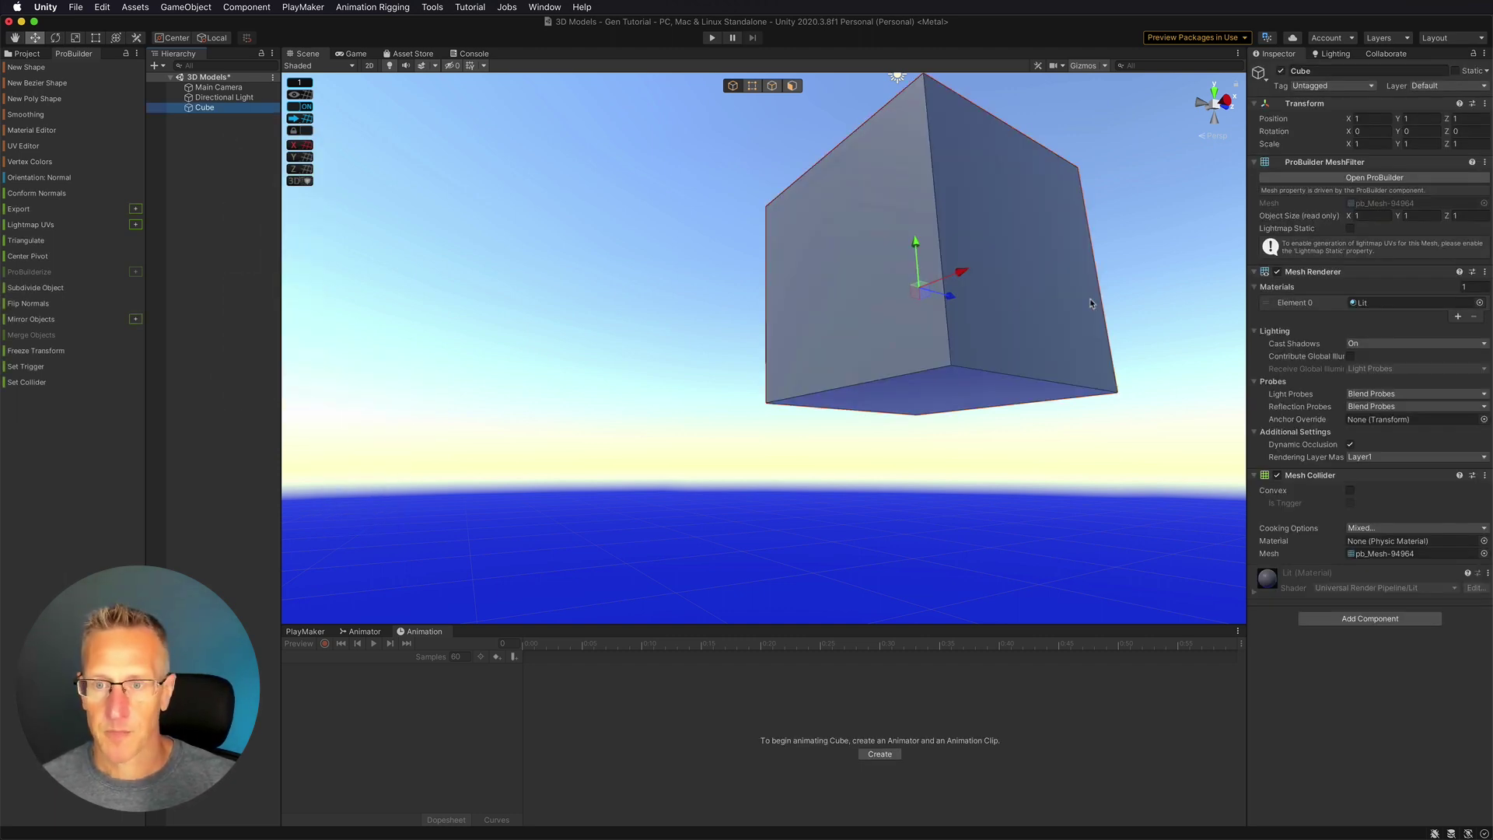
# Set the cube's position to X 0, Y 0, Z 0.
pyautogui.click(1379, 117)
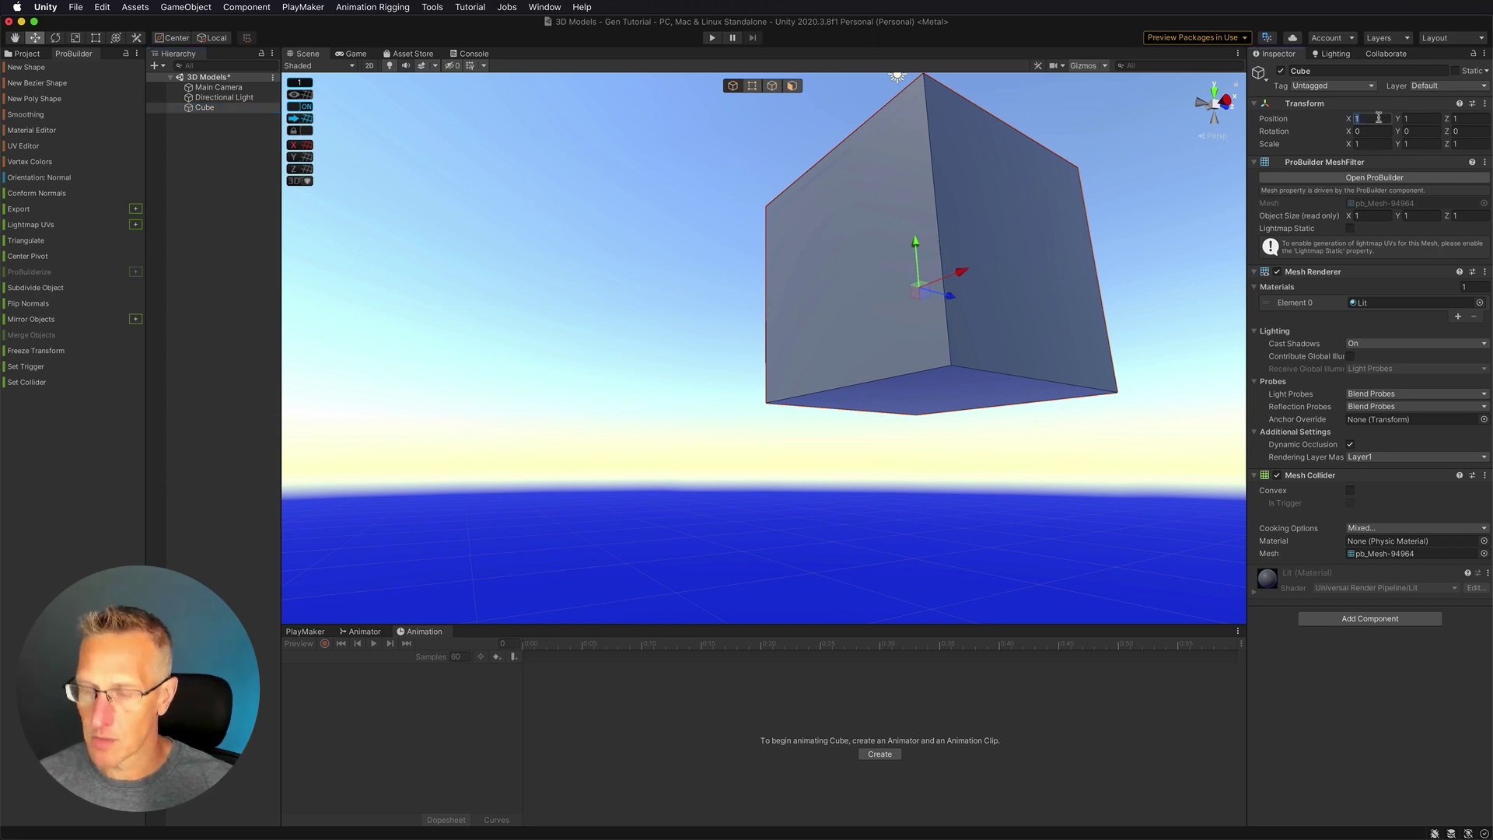
pyautogui.write('0')
pyautogui.press('Tab')
pyautogui.write('0')
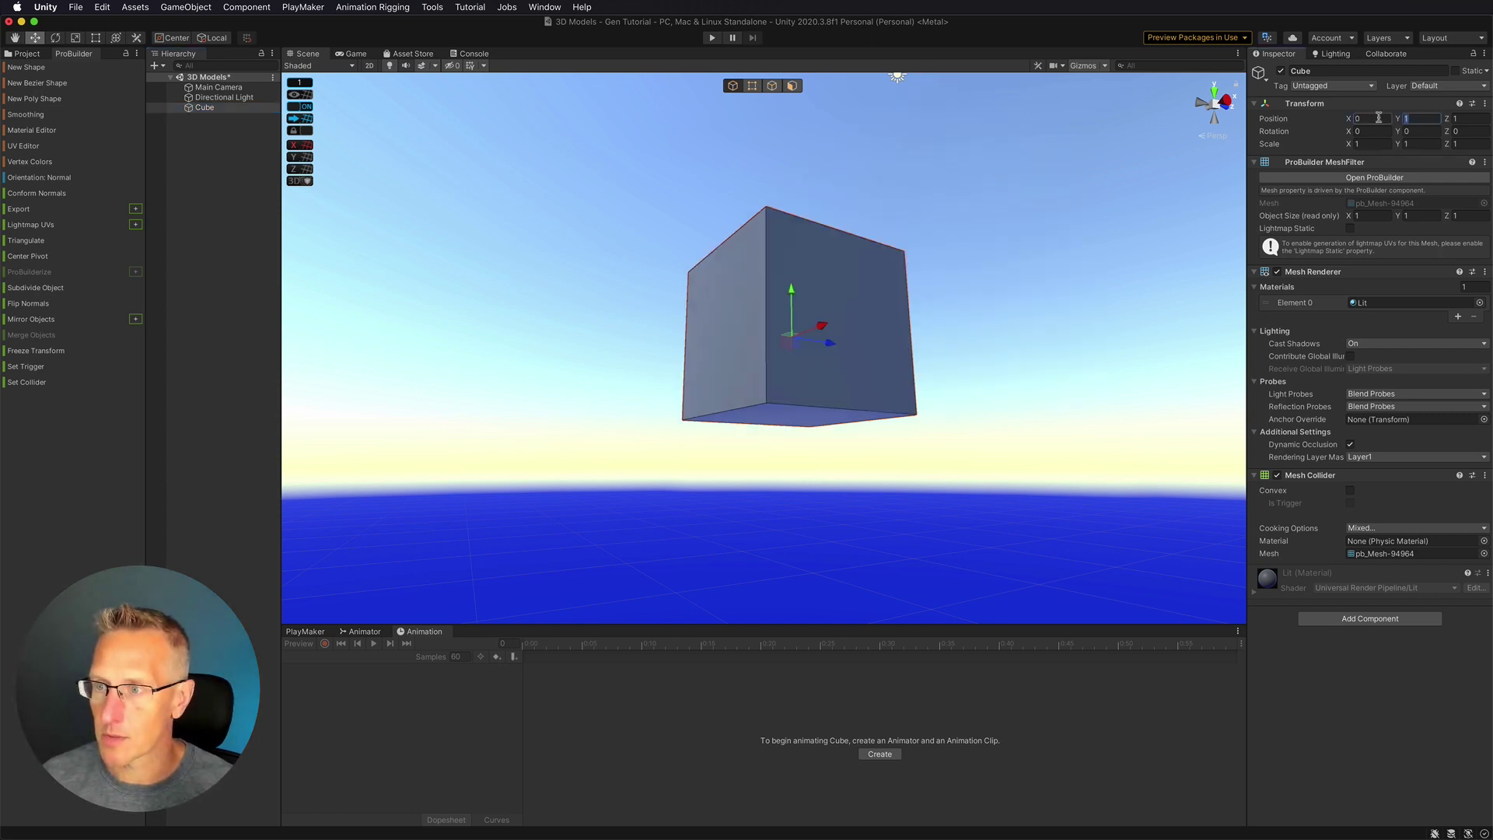
pyautogui.press('Tab')
pyautogui.write('0')
pyautogui.press('Return')
# Pull two adjacent side faces of the cube outward, giving it a size of about 1.78 on Z and 1.59 on X.
pyautogui.scroll(-3, 543, 367)
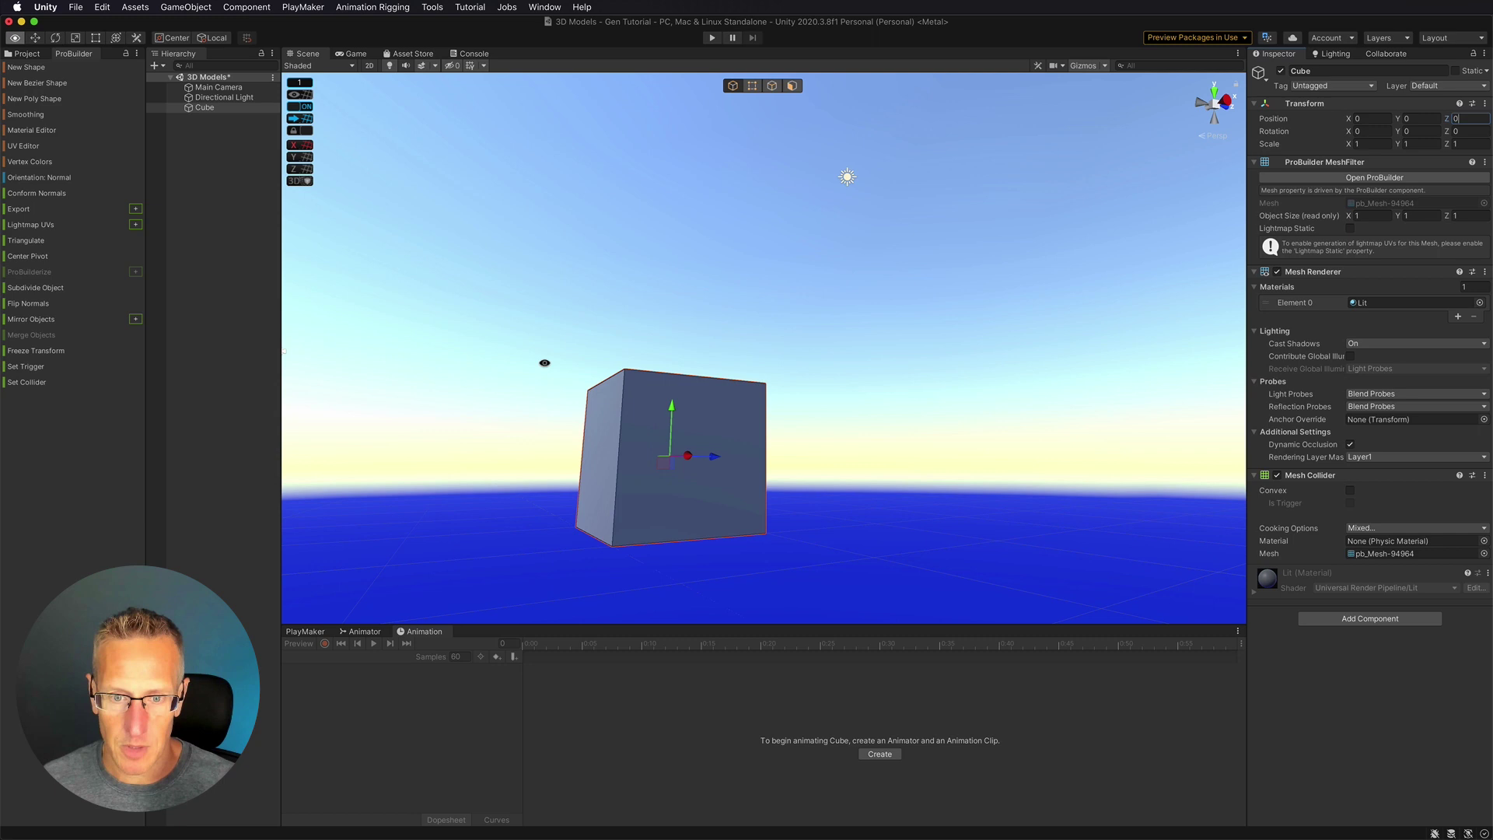
pyautogui.keyDown('alt'); pyautogui.moveTo(544, 363); pyautogui.dragTo(631, 420); pyautogui.keyUp('alt')
pyautogui.click(621, 432)
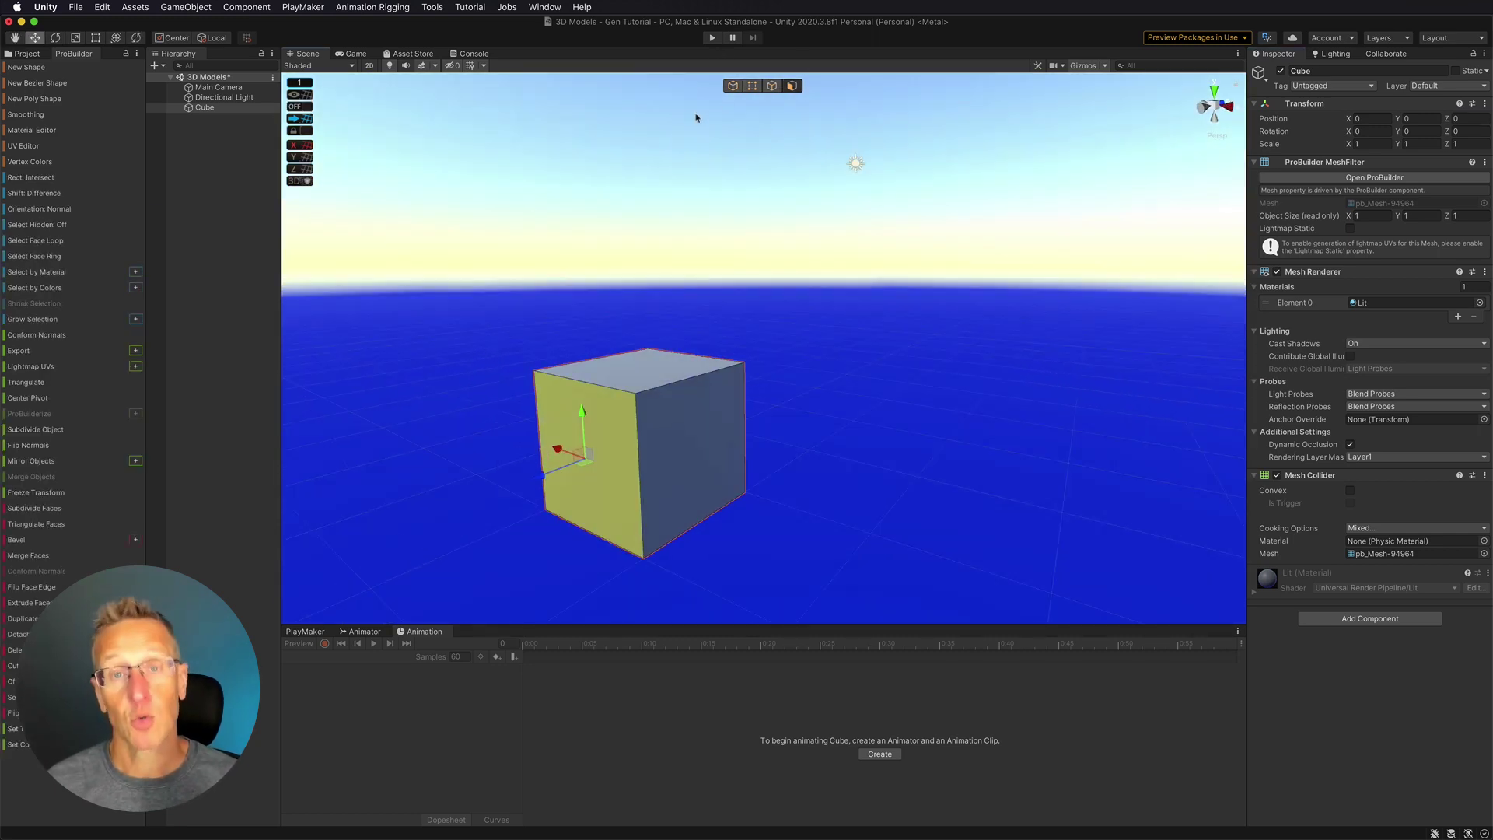
pyautogui.moveTo(543, 475); pyautogui.dragTo(395, 564)
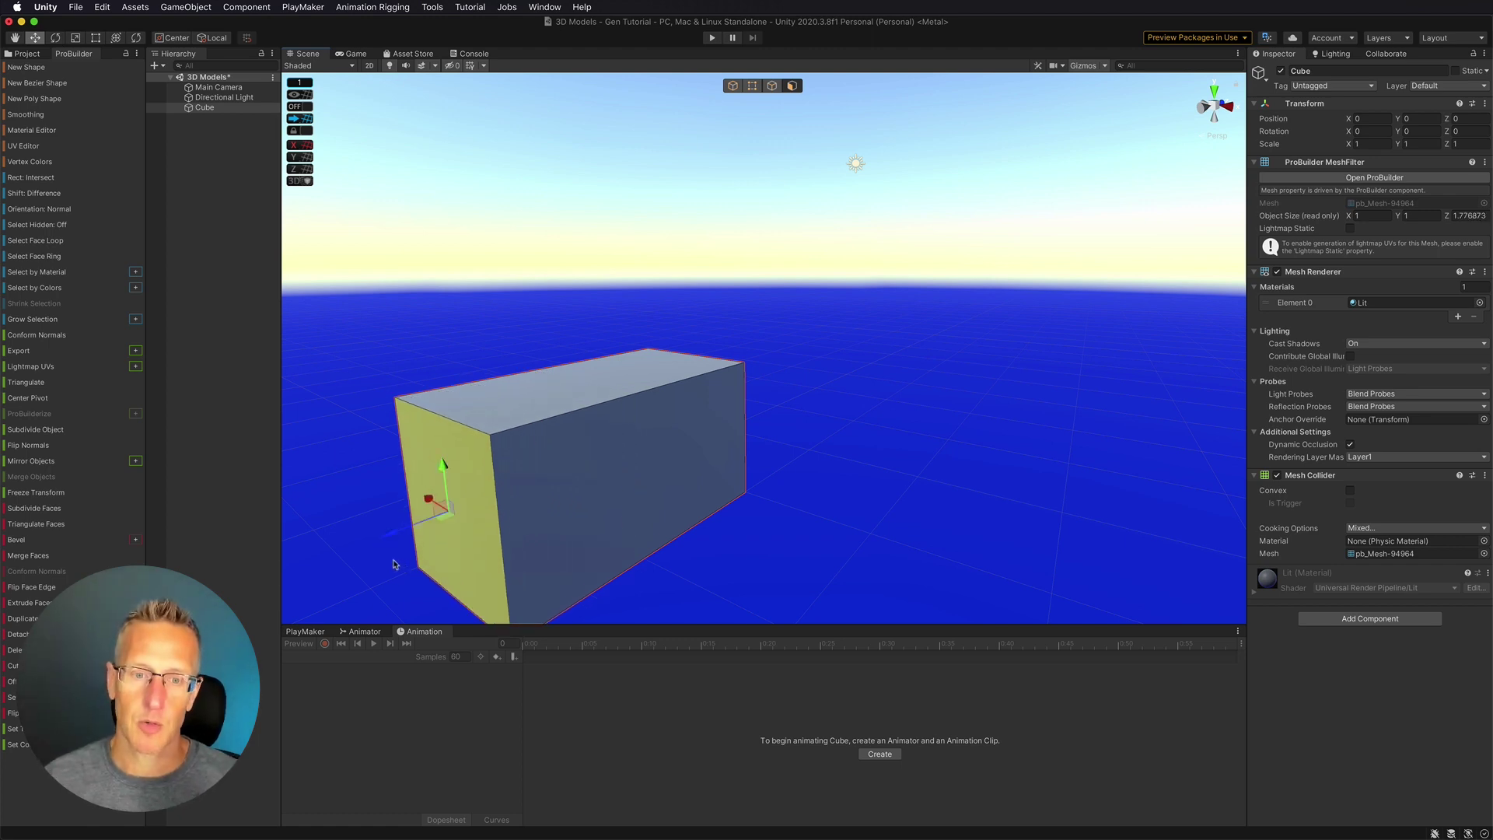
pyautogui.click(603, 474)
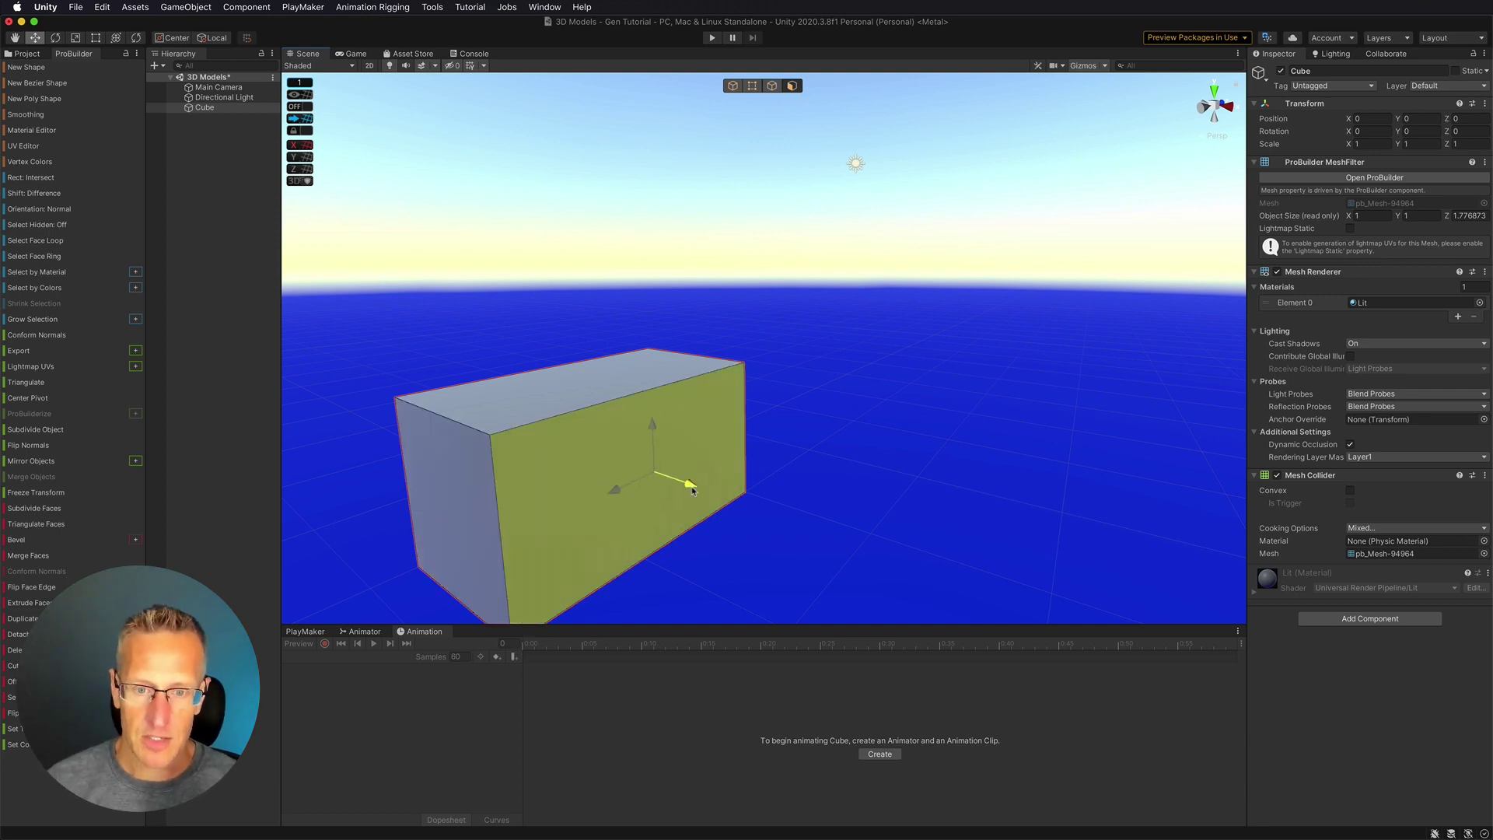
pyautogui.moveTo(693, 491); pyautogui.dragTo(780, 507)
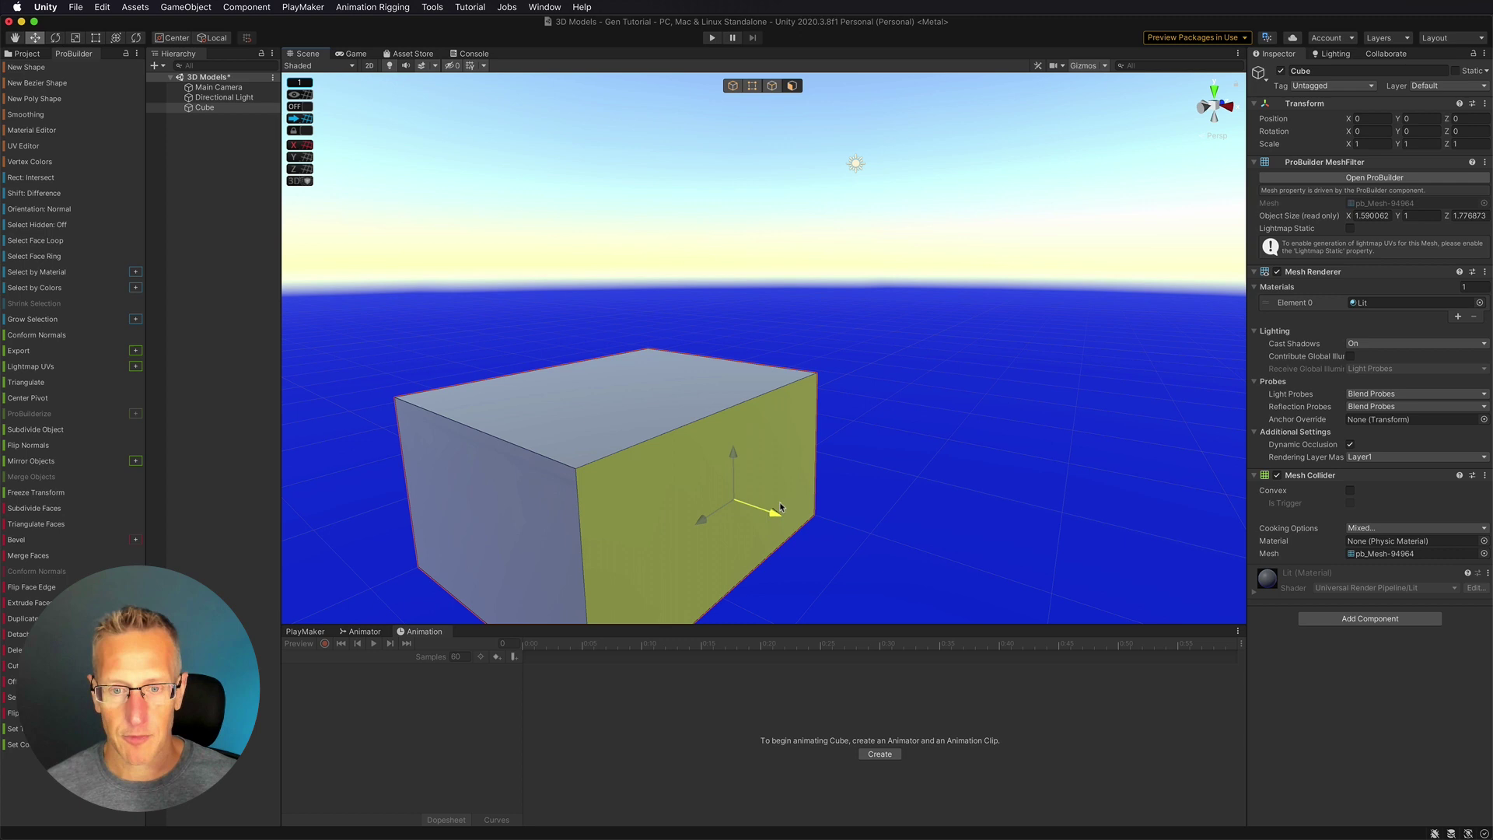
# Insert a horizontal edge loop around the middle of the box from its vertical corner edge.
pyautogui.keyDown('alt'); pyautogui.moveTo(628, 512); pyautogui.dragTo(620, 263); pyautogui.keyUp('alt')
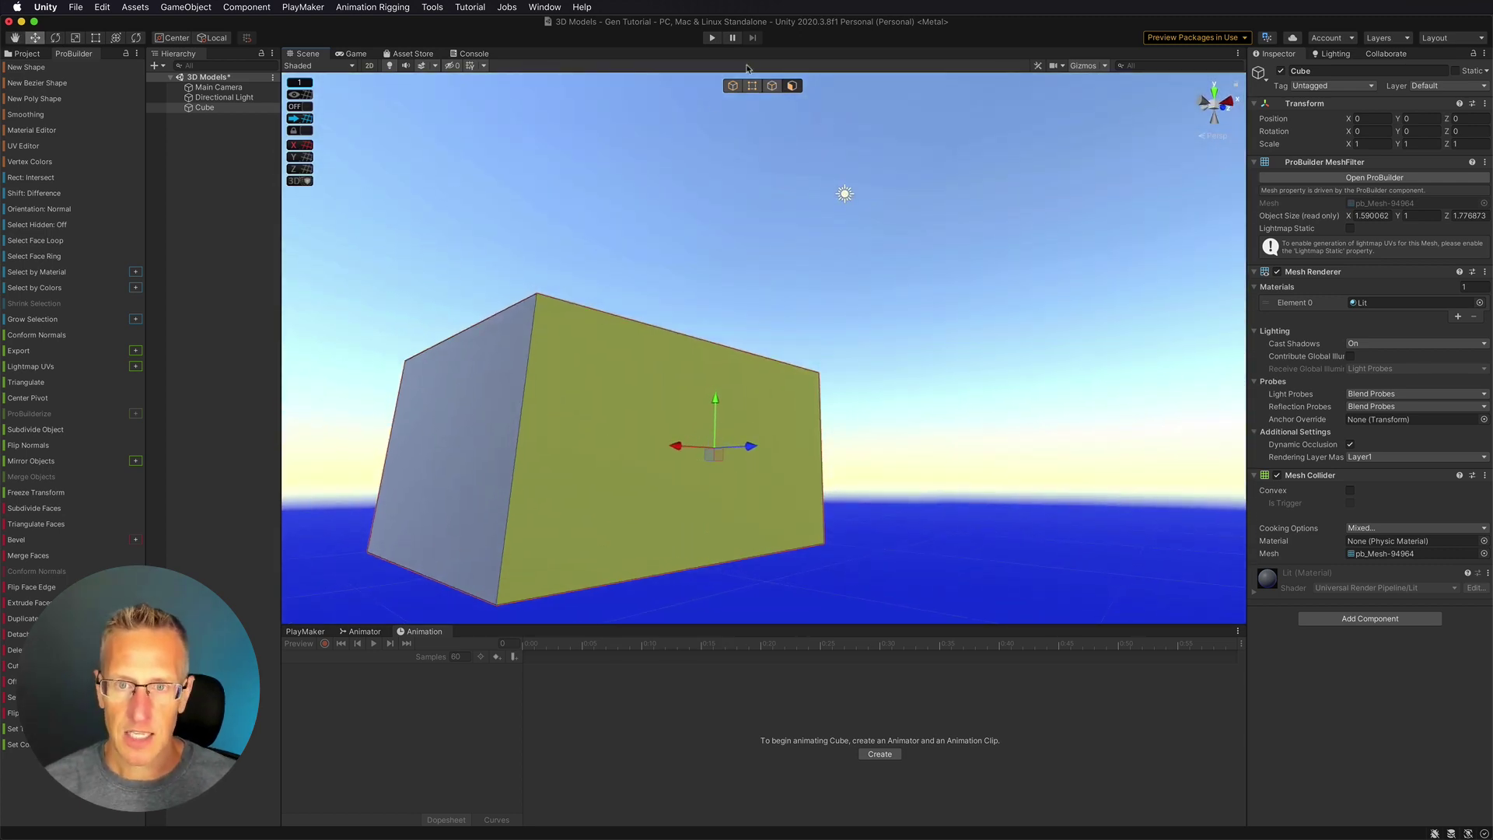
pyautogui.click(771, 87)
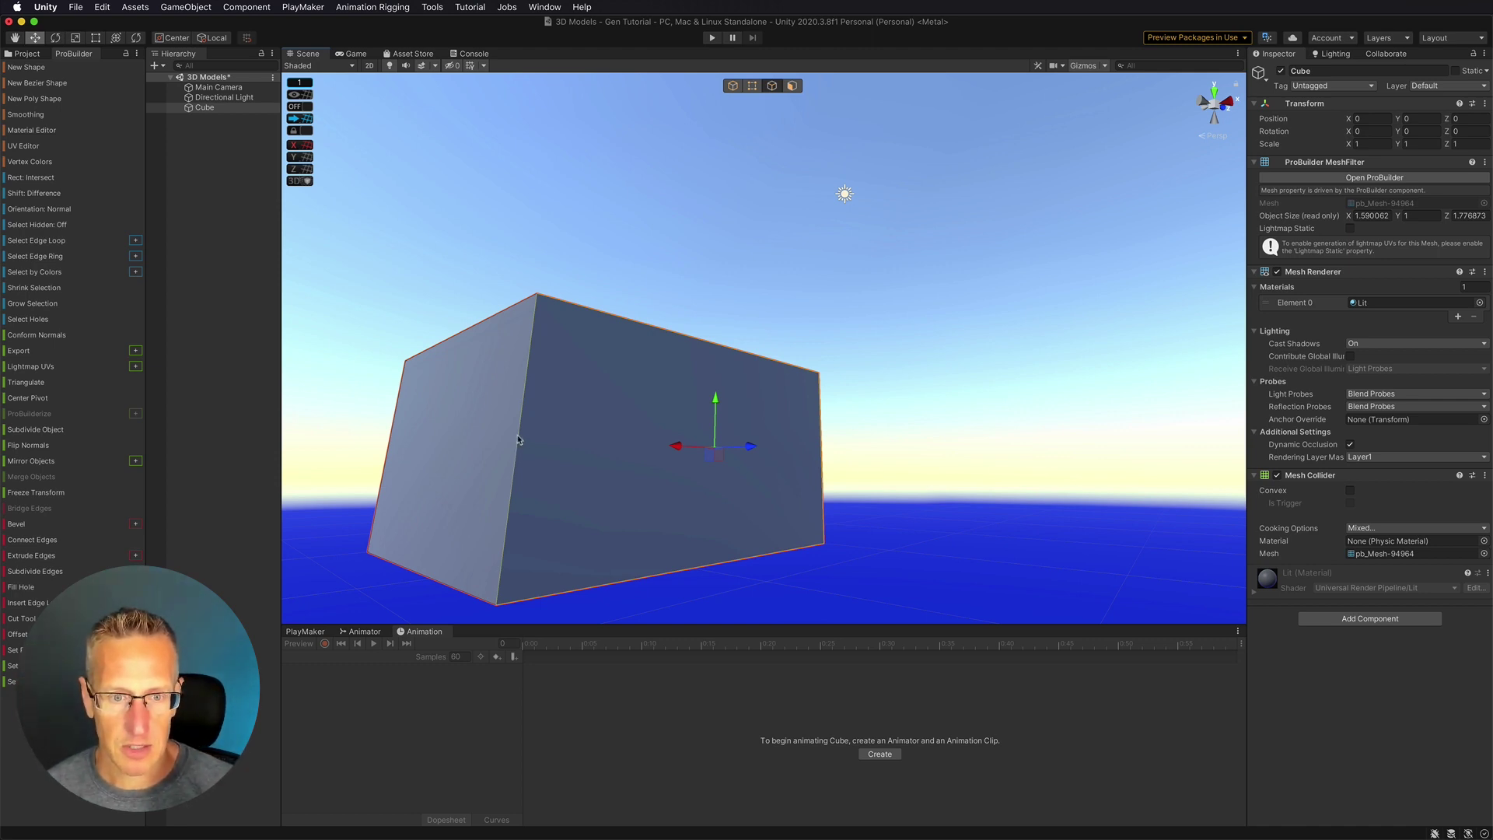
pyautogui.click(518, 440)
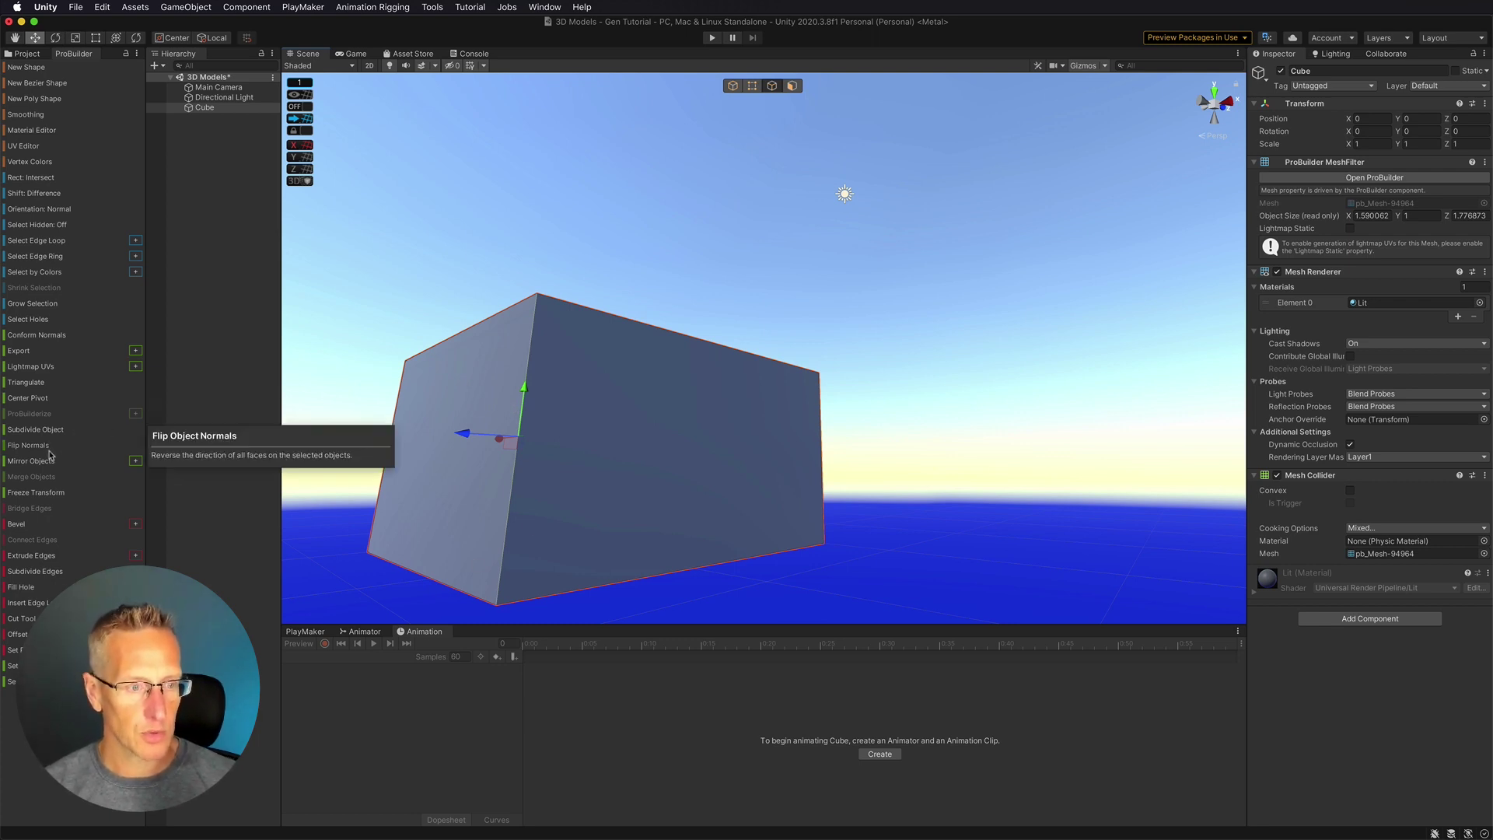
pyautogui.click(42, 603)
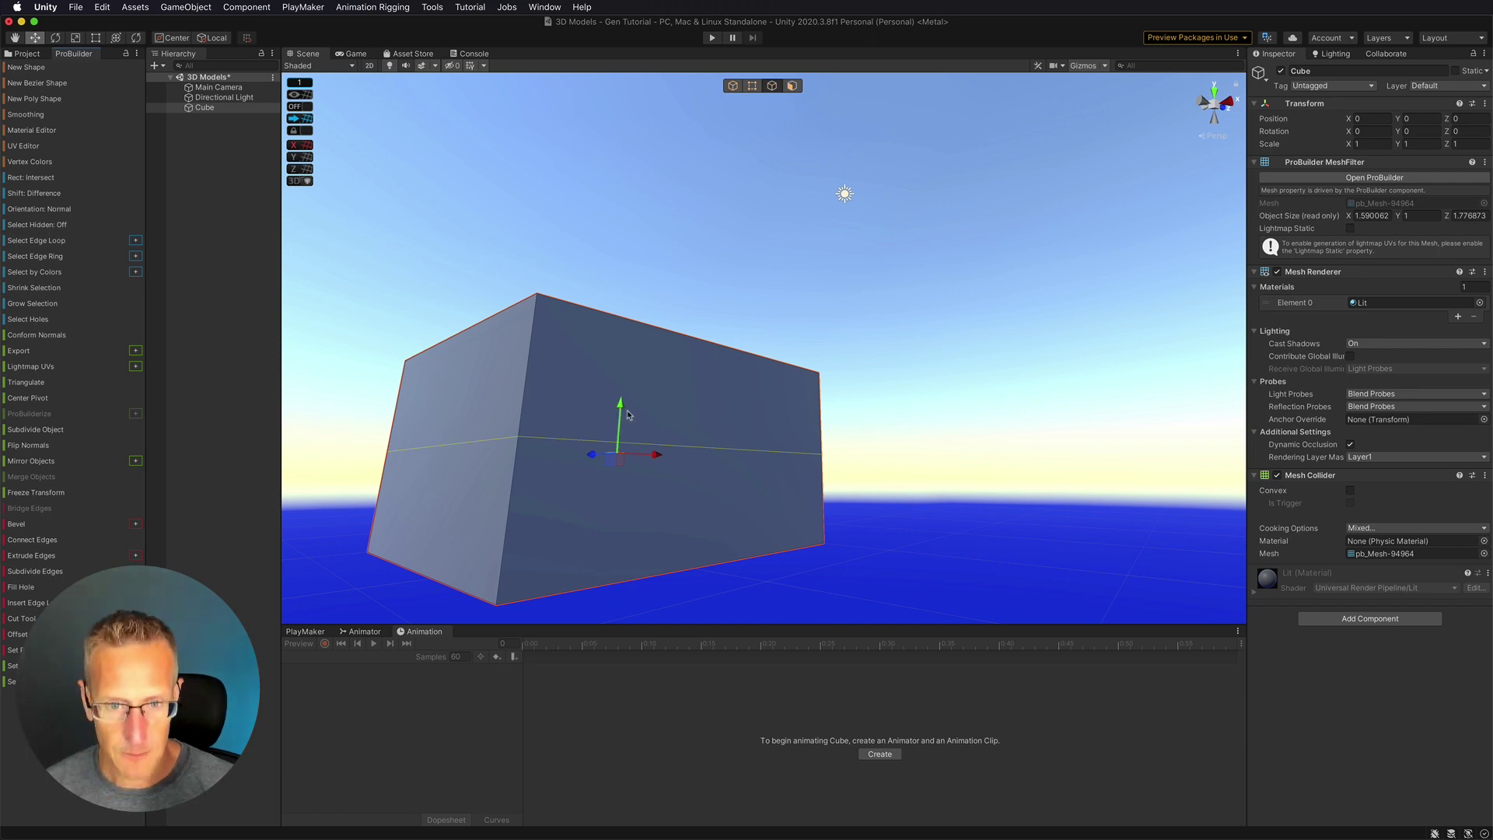
pyautogui.moveTo(620, 406)
pyautogui.mouseDown()
pyautogui.moveTo(622, 433)
pyautogui.moveTo(618, 401)
pyautogui.mouseUp()
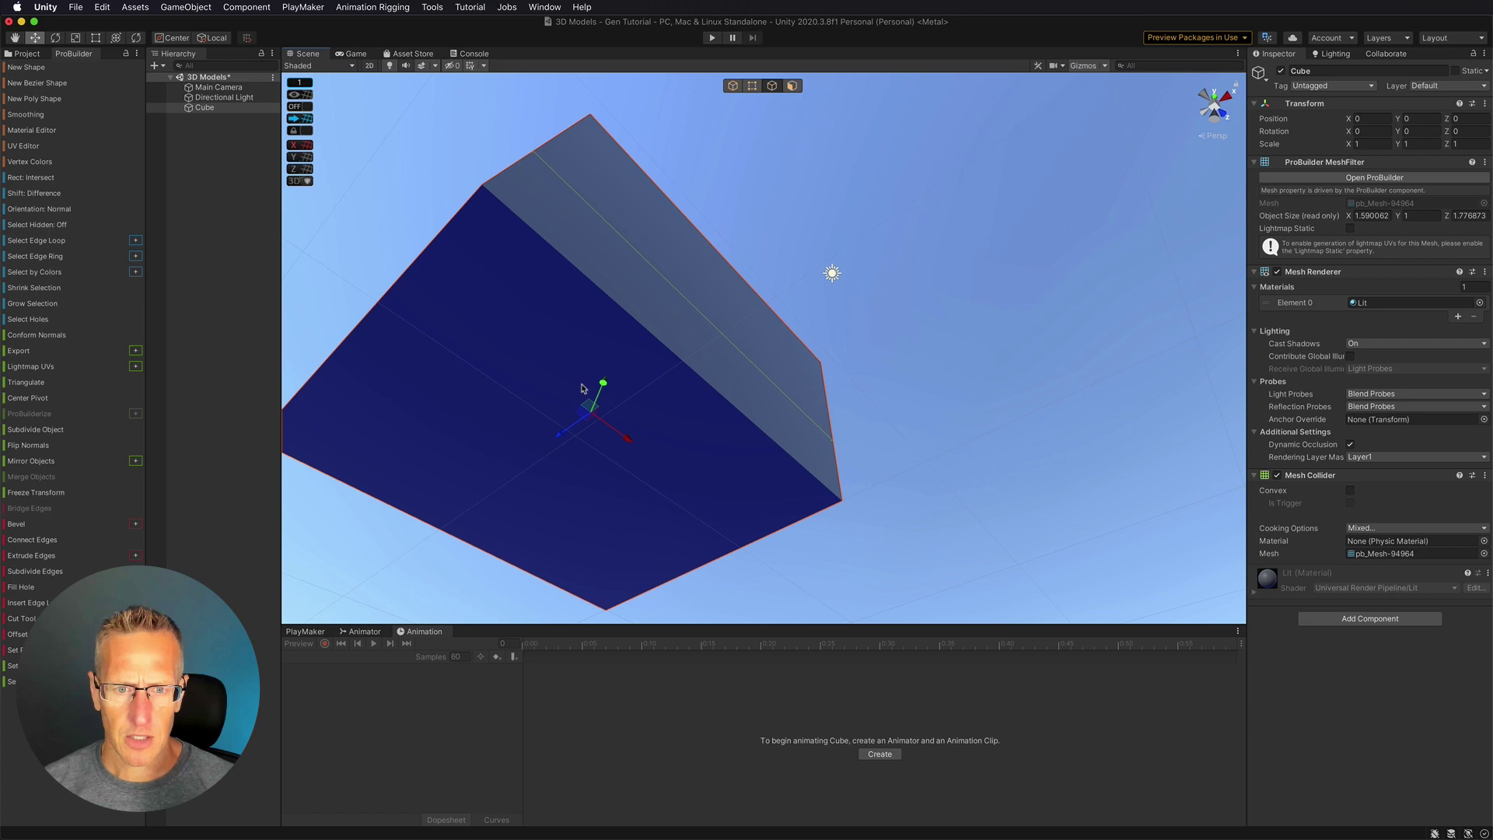
pyautogui.click(562, 362)
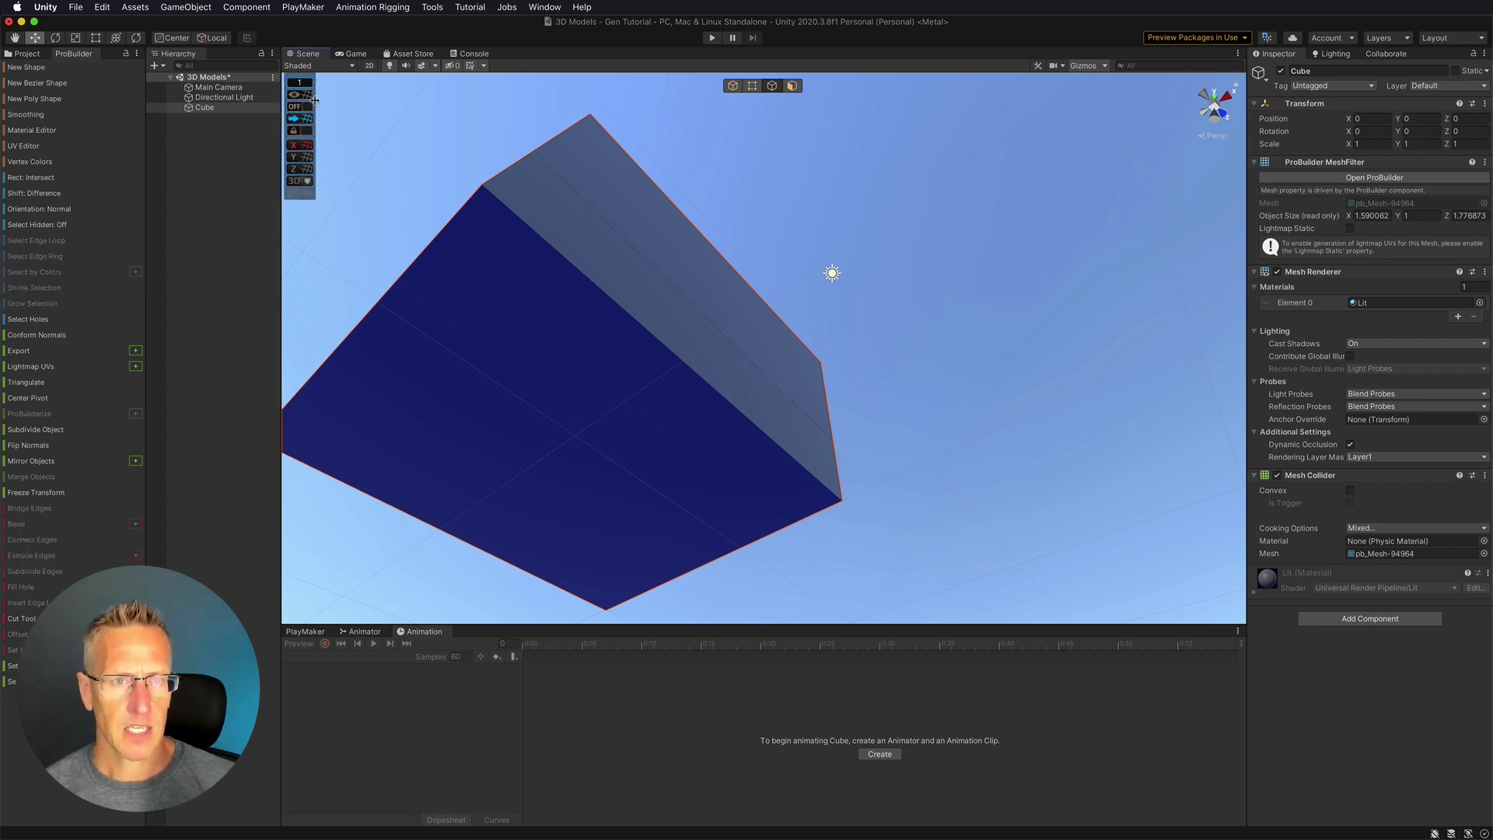
# Scale the box's bottom face down uniformly so the section below the edge loop tapers inward.
pyautogui.click(791, 85)
pyautogui.click(568, 428)
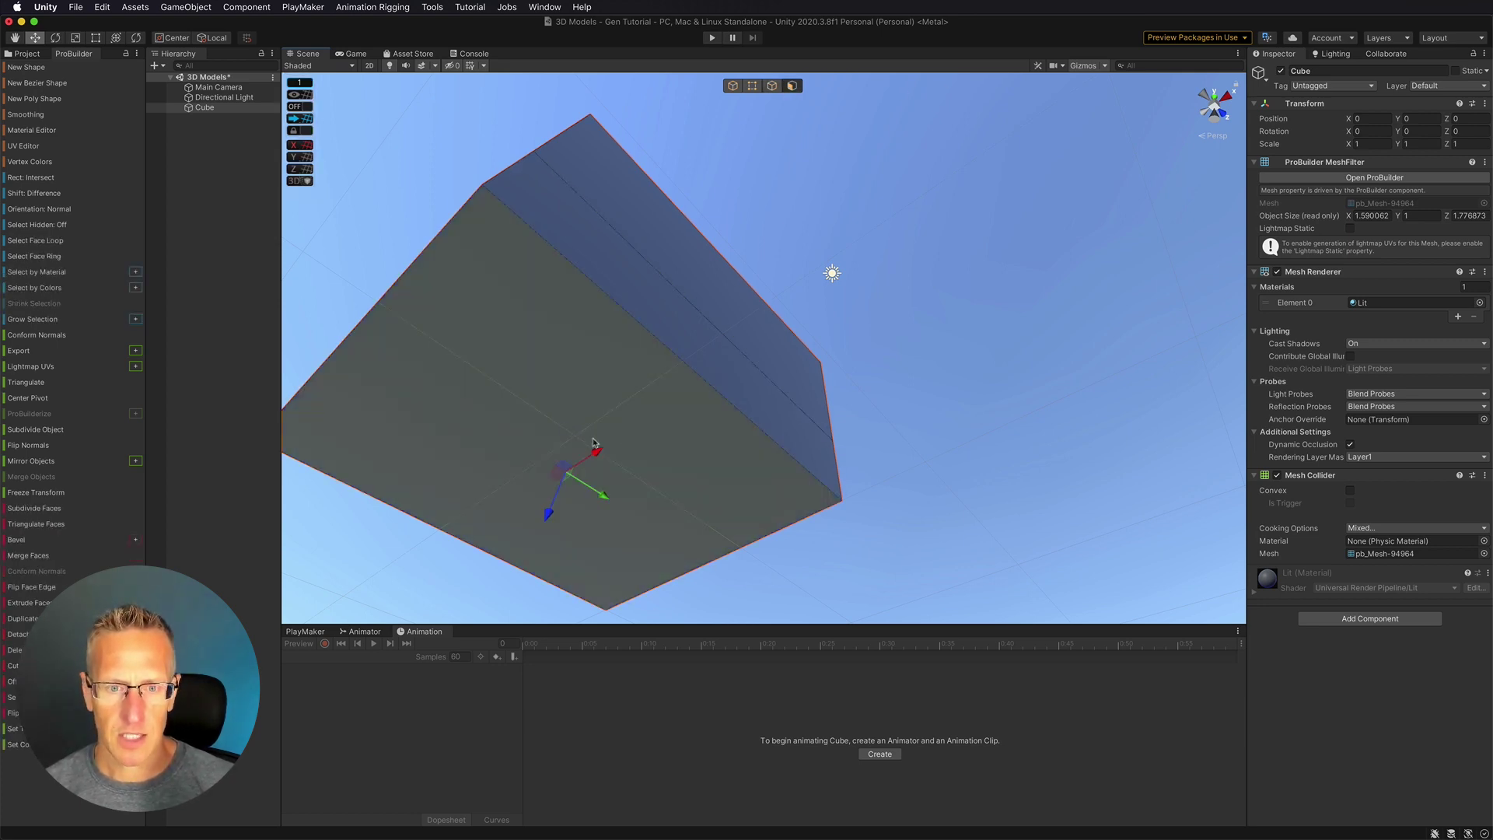
pyautogui.keyDown('alt'); pyautogui.moveTo(542, 361); pyautogui.dragTo(580, 497); pyautogui.keyUp('alt')
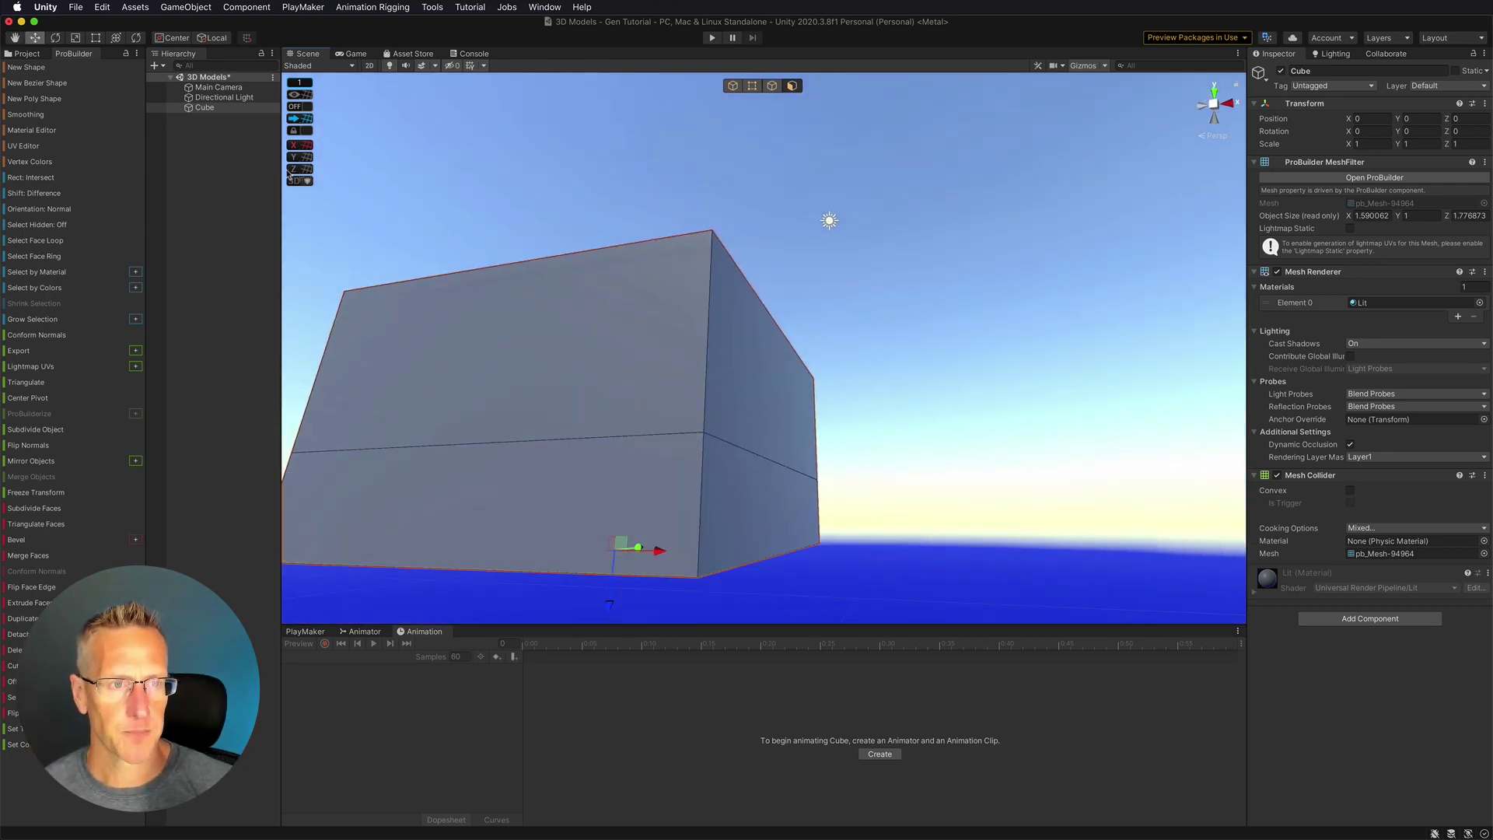
pyautogui.click(75, 37)
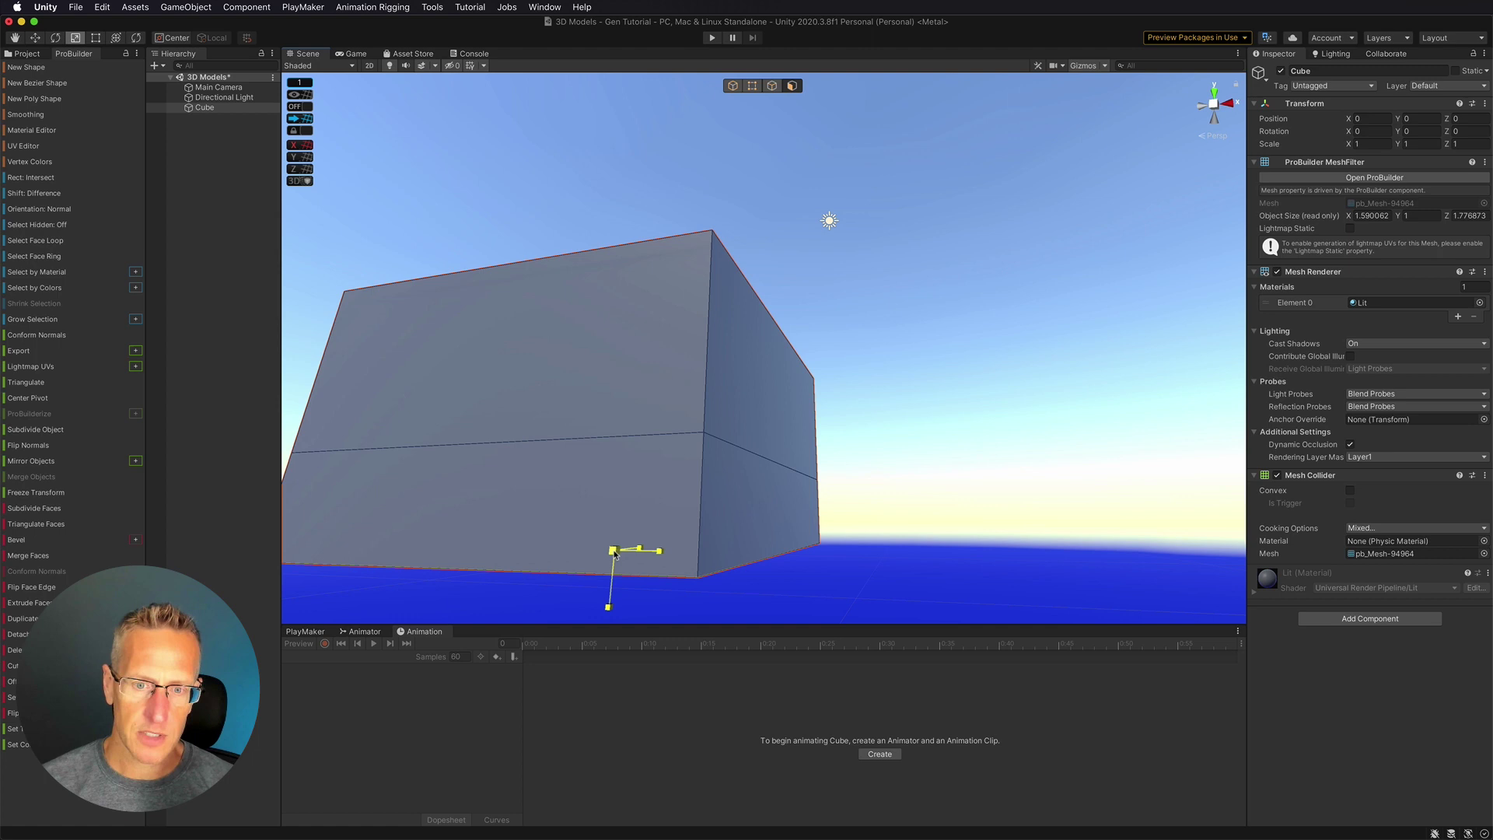
pyautogui.moveTo(613, 553); pyautogui.dragTo(544, 458)
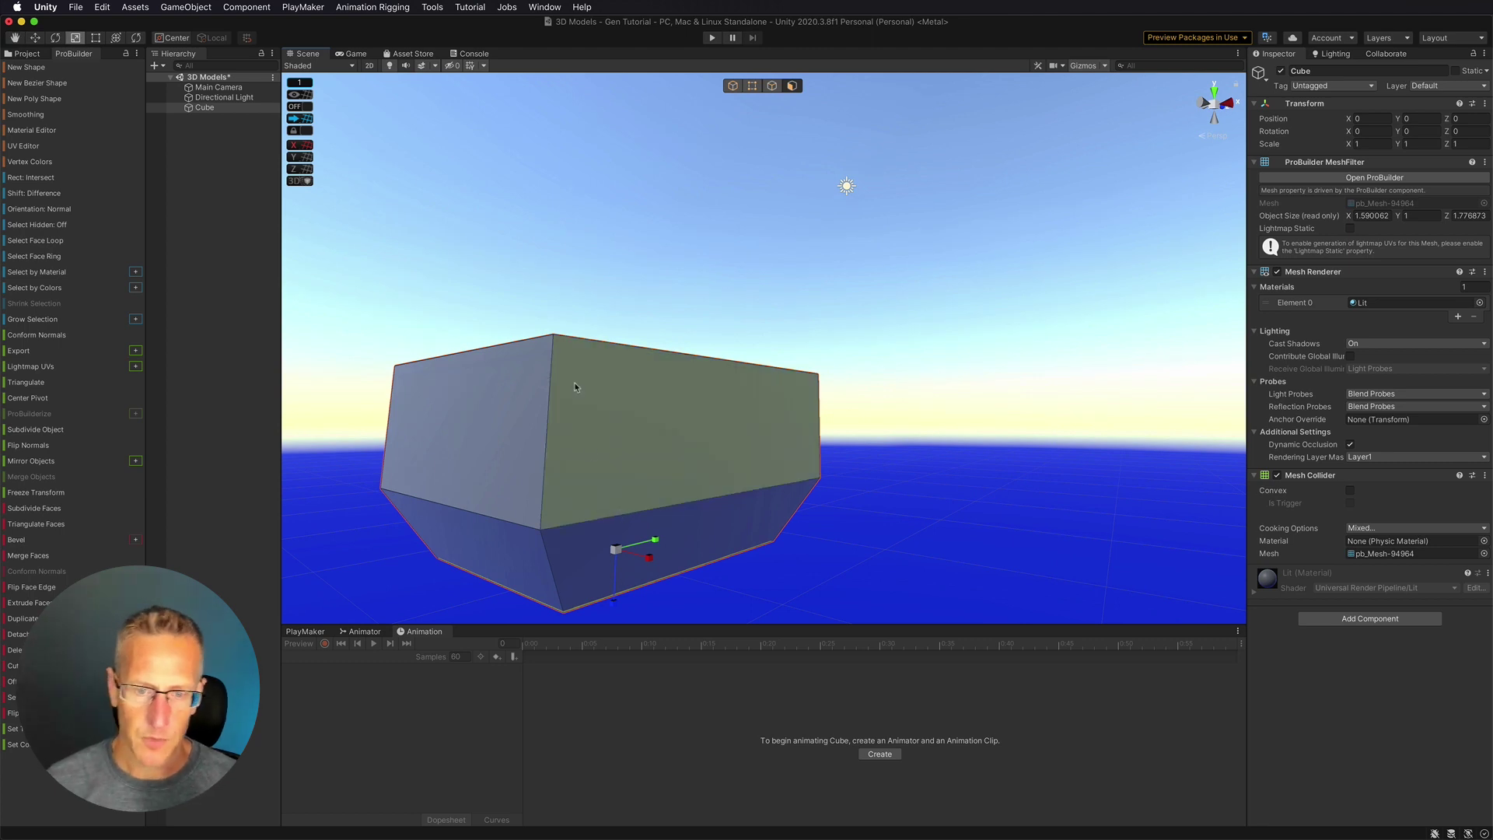
# Clear the face selection and select the whole Cube object.
pyautogui.keyDown('alt'); pyautogui.moveTo(761, 413); pyautogui.dragTo(756, 407); pyautogui.keyUp('alt')
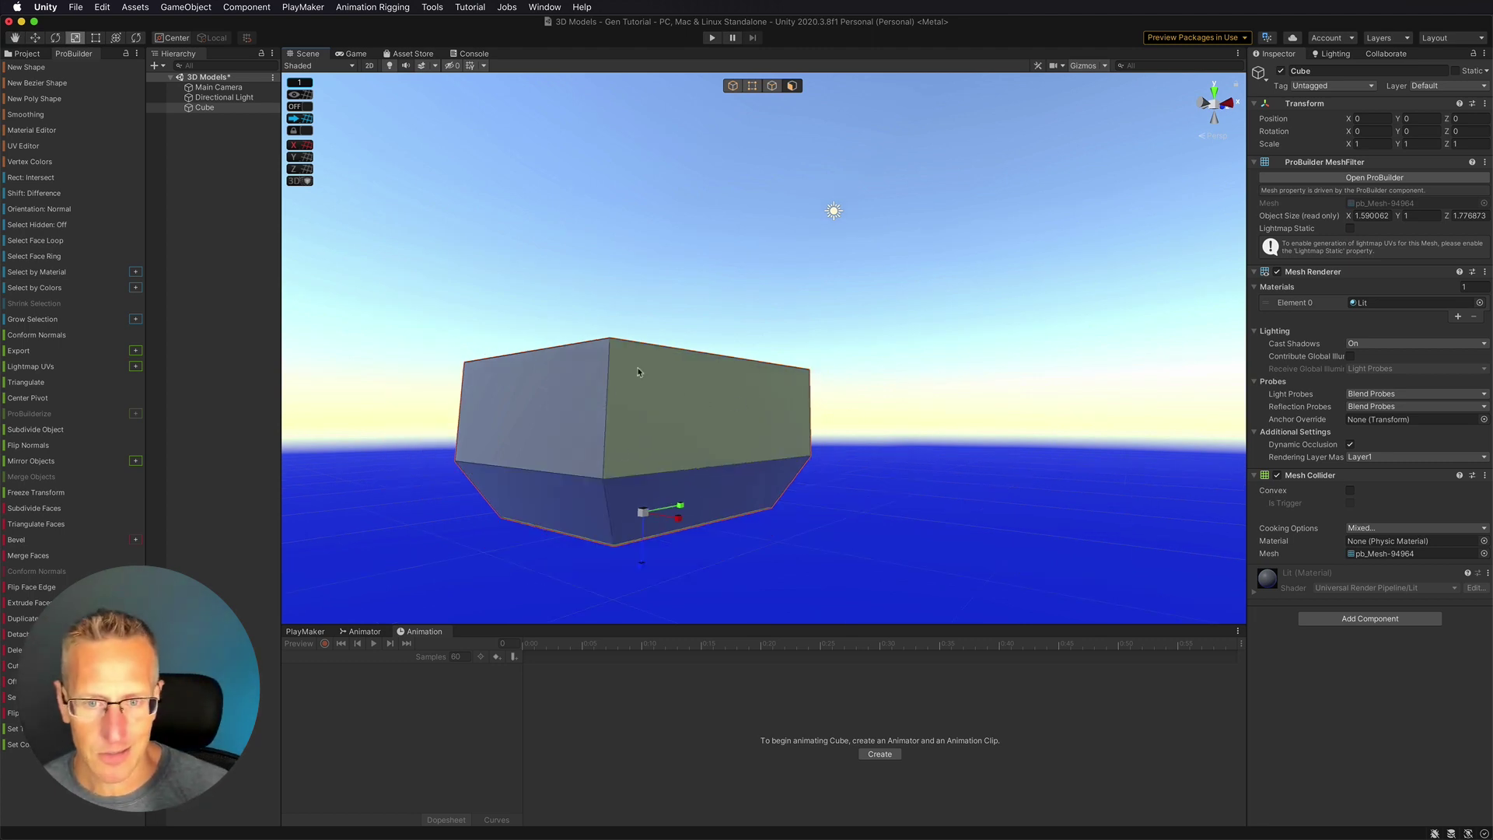
pyautogui.keyDown('alt'); pyautogui.moveTo(650, 417); pyautogui.dragTo(648, 457); pyautogui.keyUp('alt')
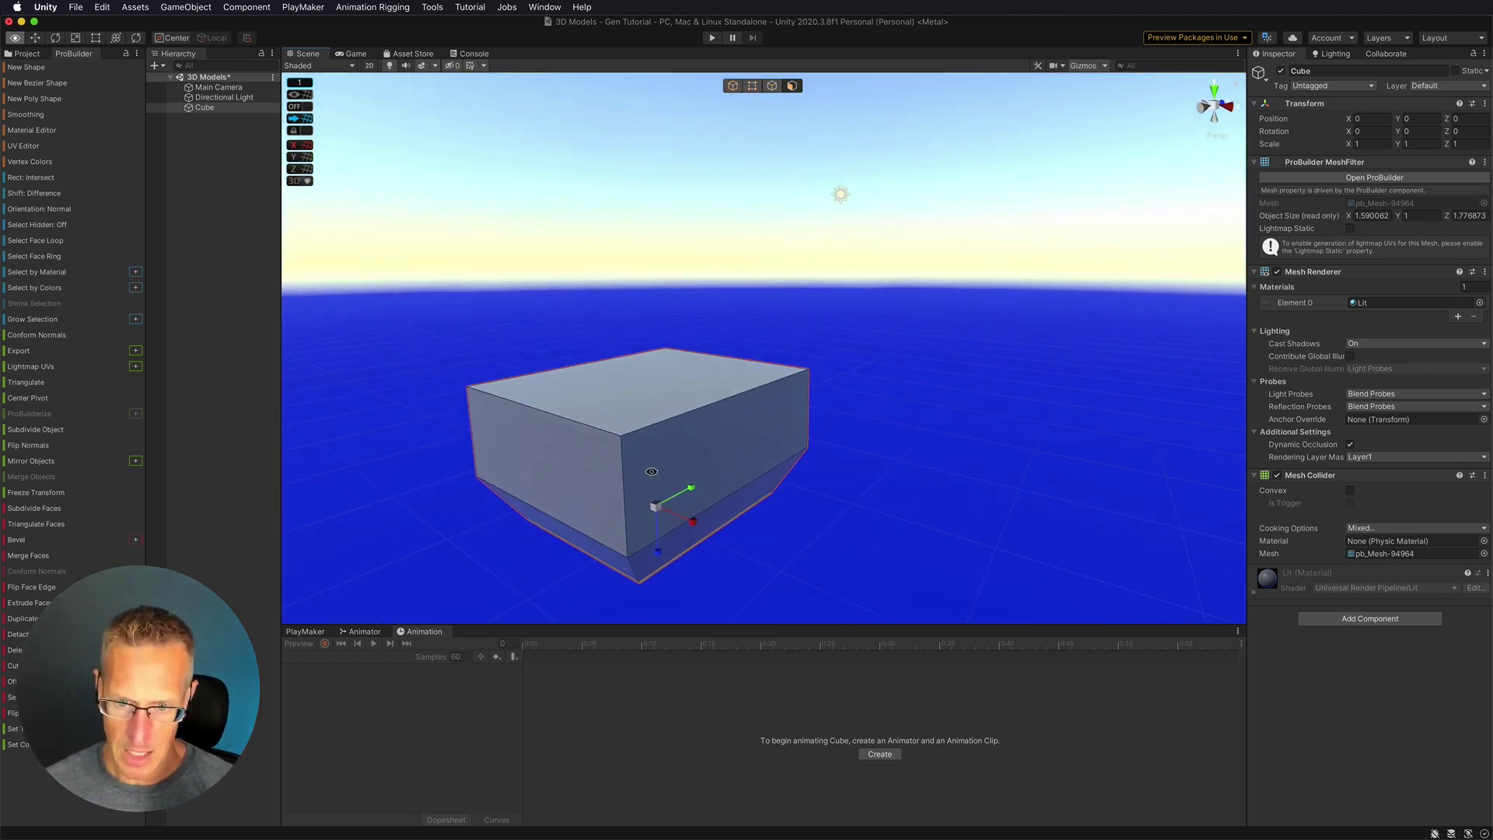
pyautogui.click(215, 132)
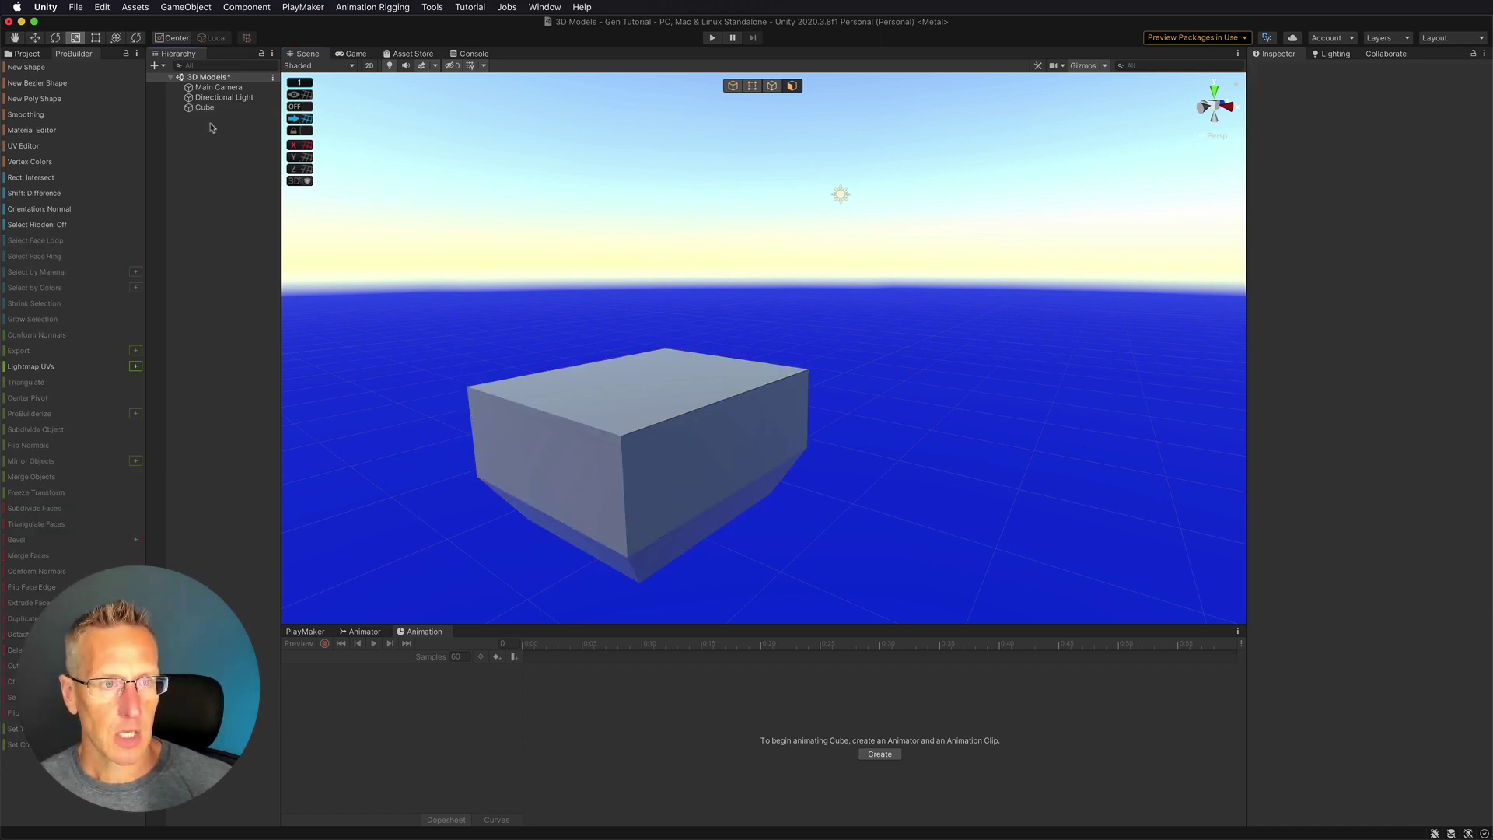
pyautogui.click(205, 109)
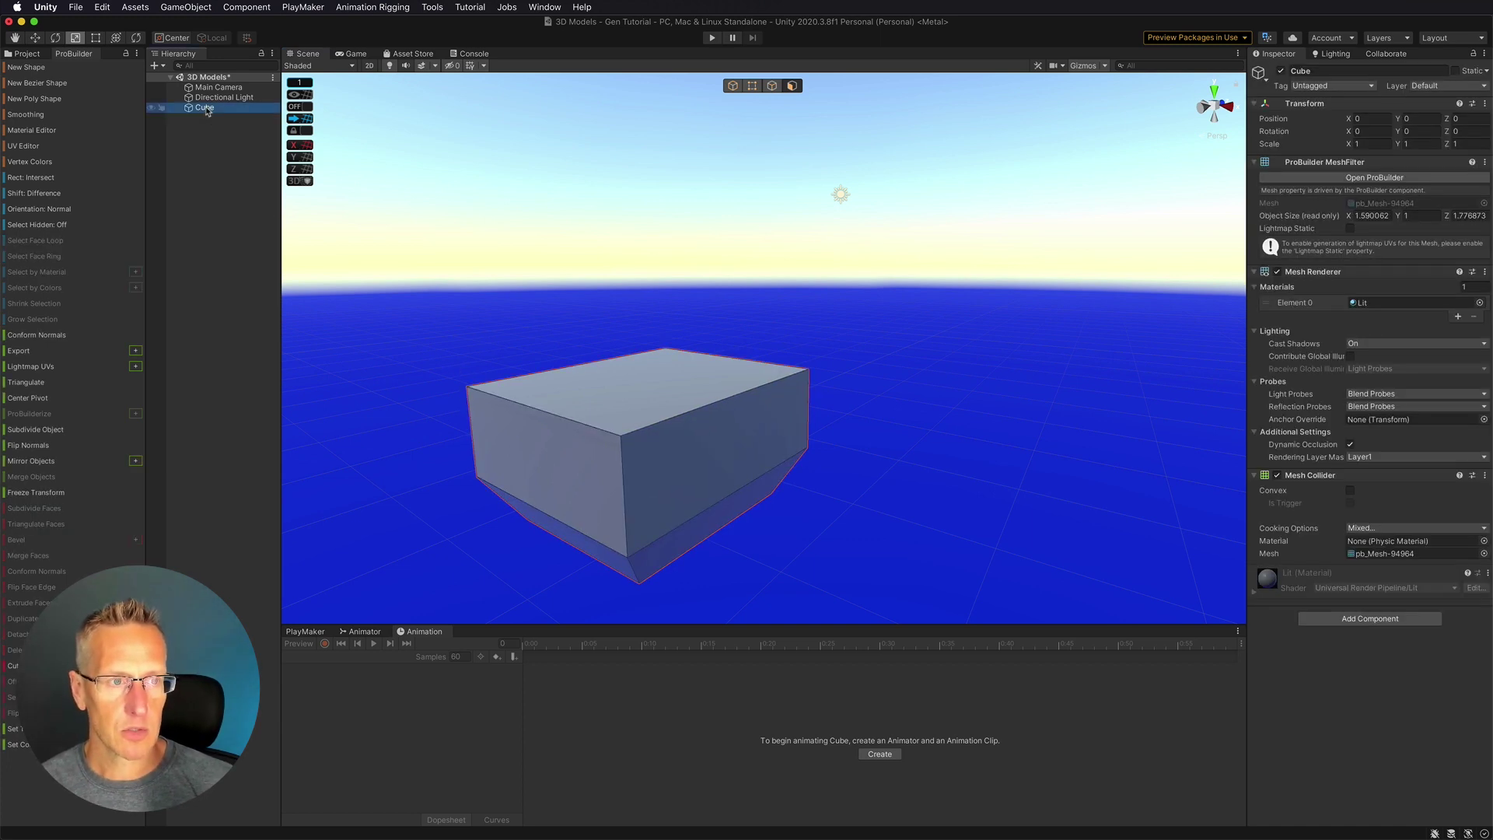
pyautogui.click(23, 133)
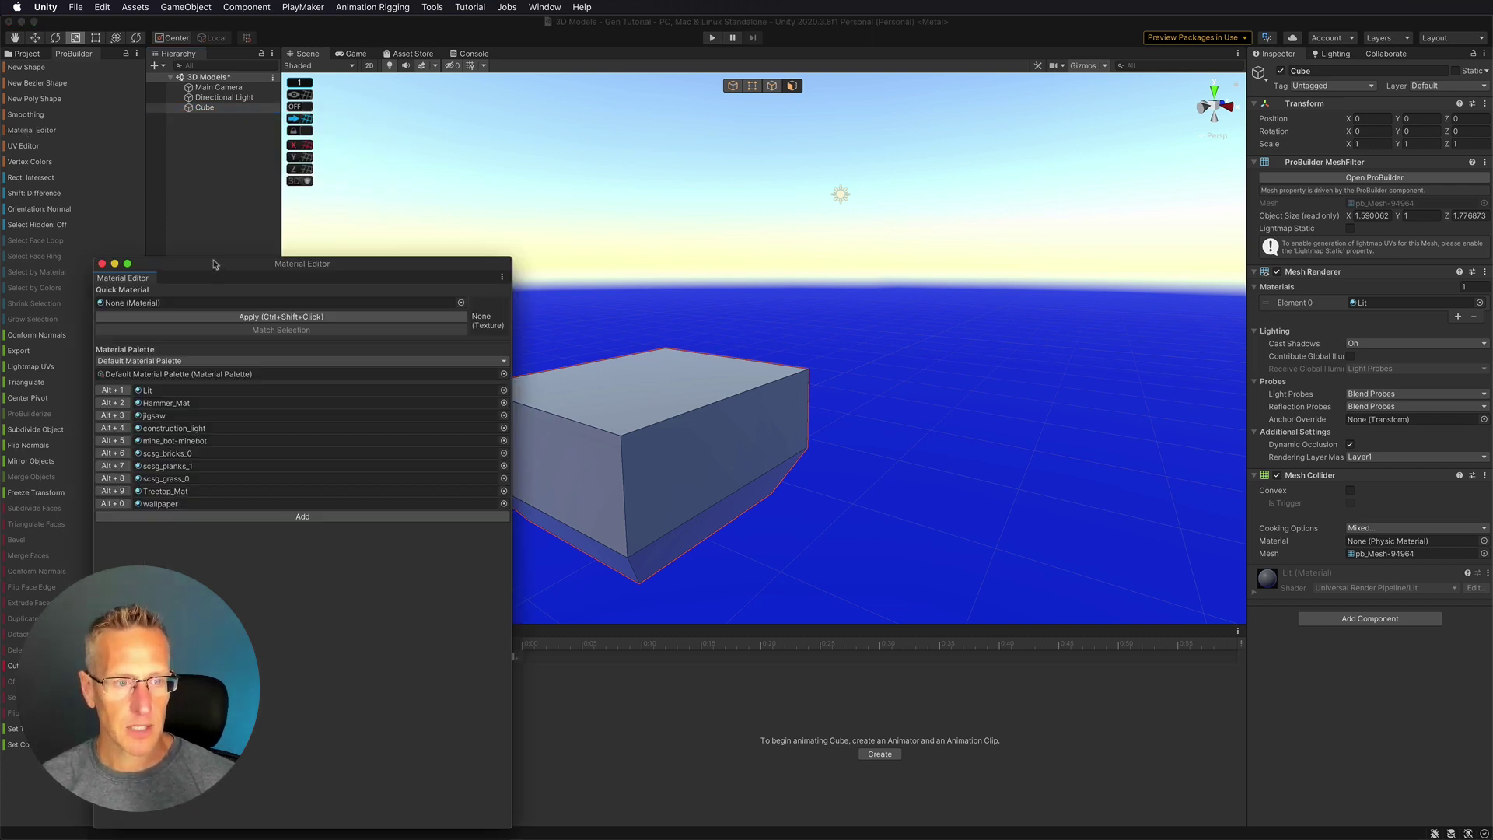
pyautogui.moveTo(211, 263); pyautogui.dragTo(875, 206)
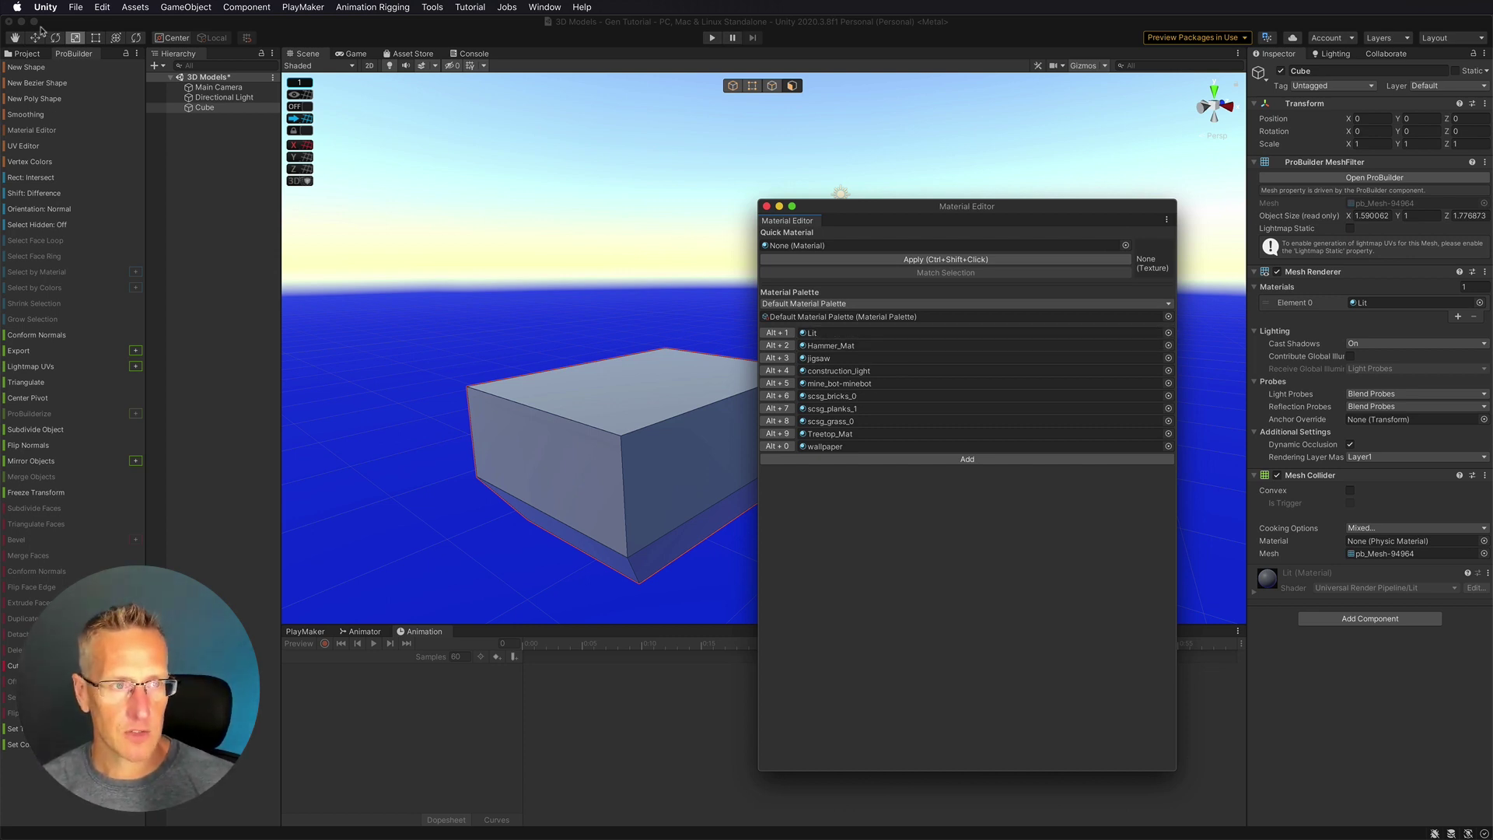
pyautogui.click(21, 55)
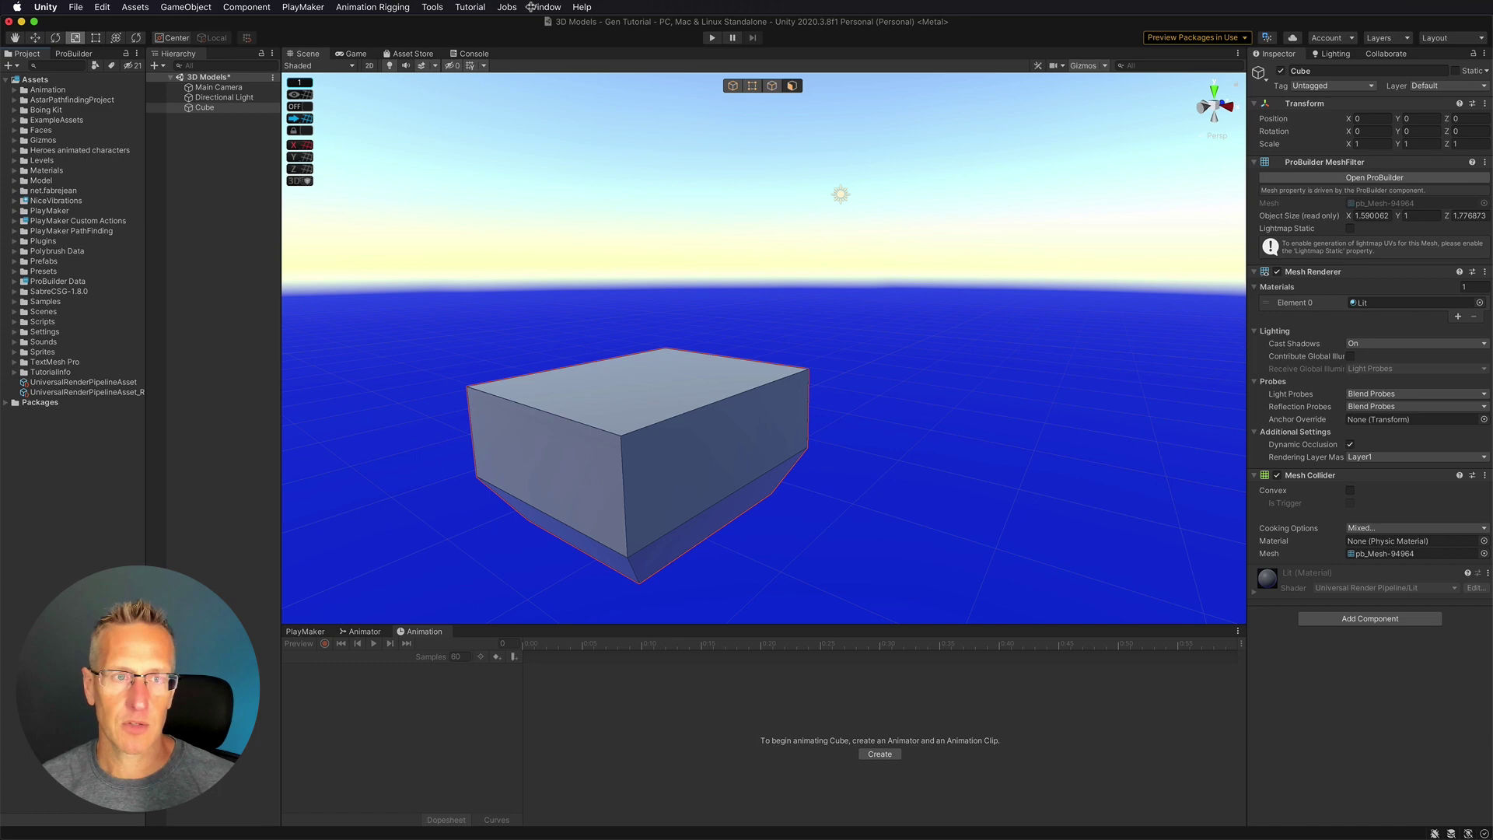
pyautogui.click(74, 55)
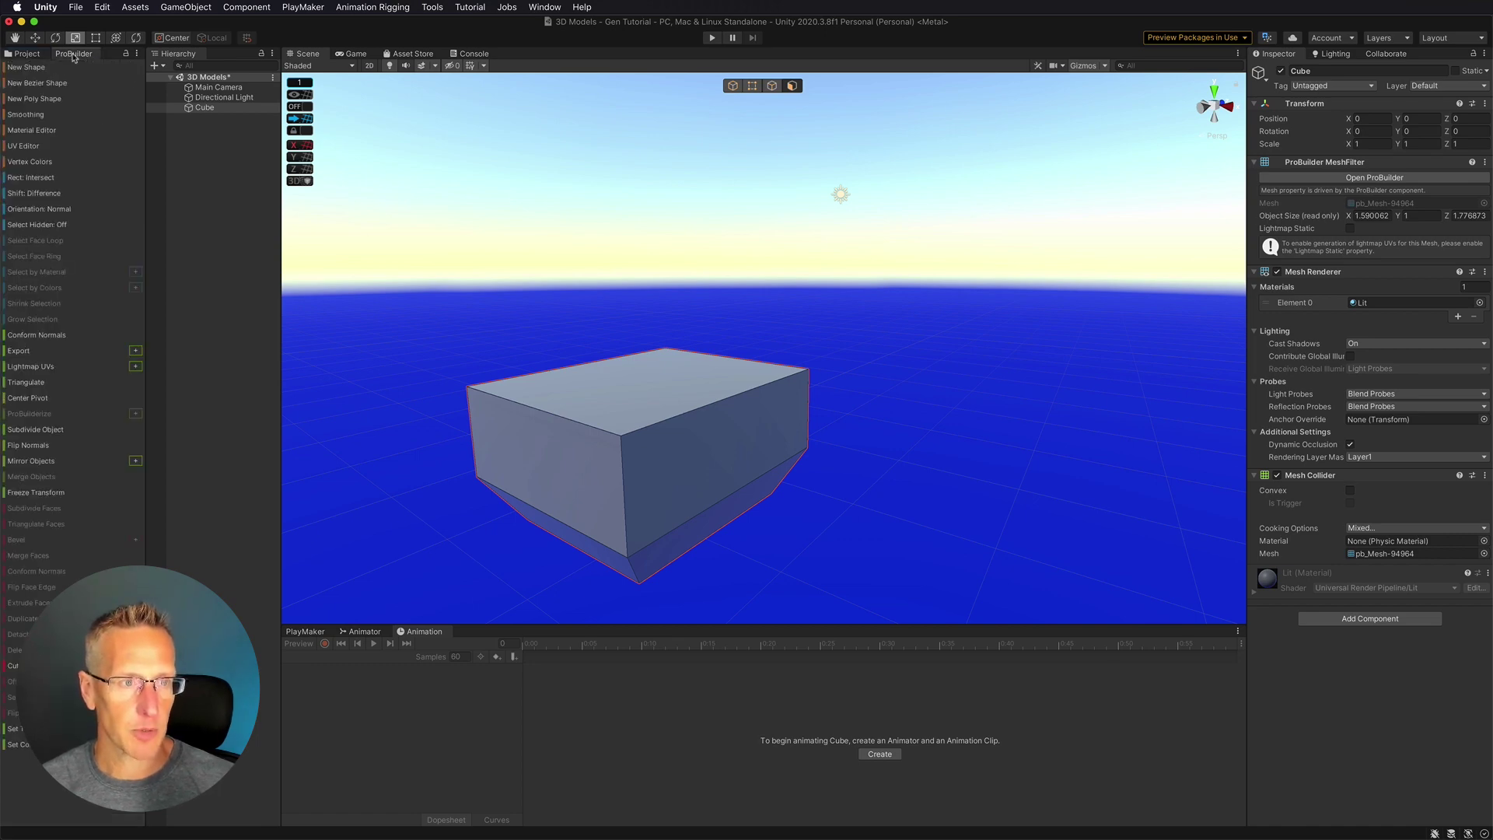
# Open the ProBuilder Material Editor and view the materials available for the palette's first slot, keeping Lit assigned.
pyautogui.click(36, 132)
pyautogui.moveTo(914, 209); pyautogui.dragTo(886, 201)
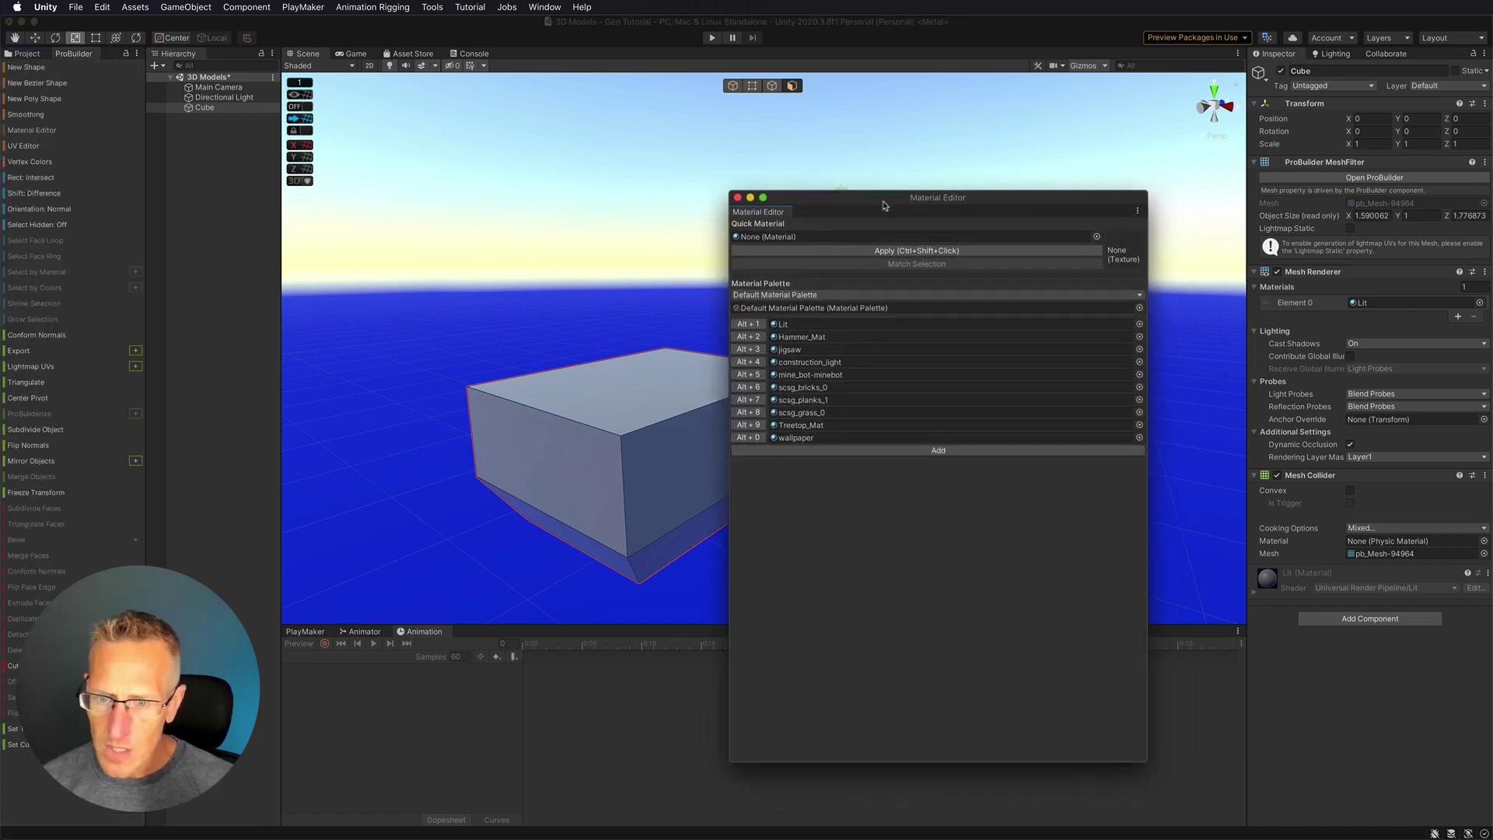
pyautogui.click(1139, 327)
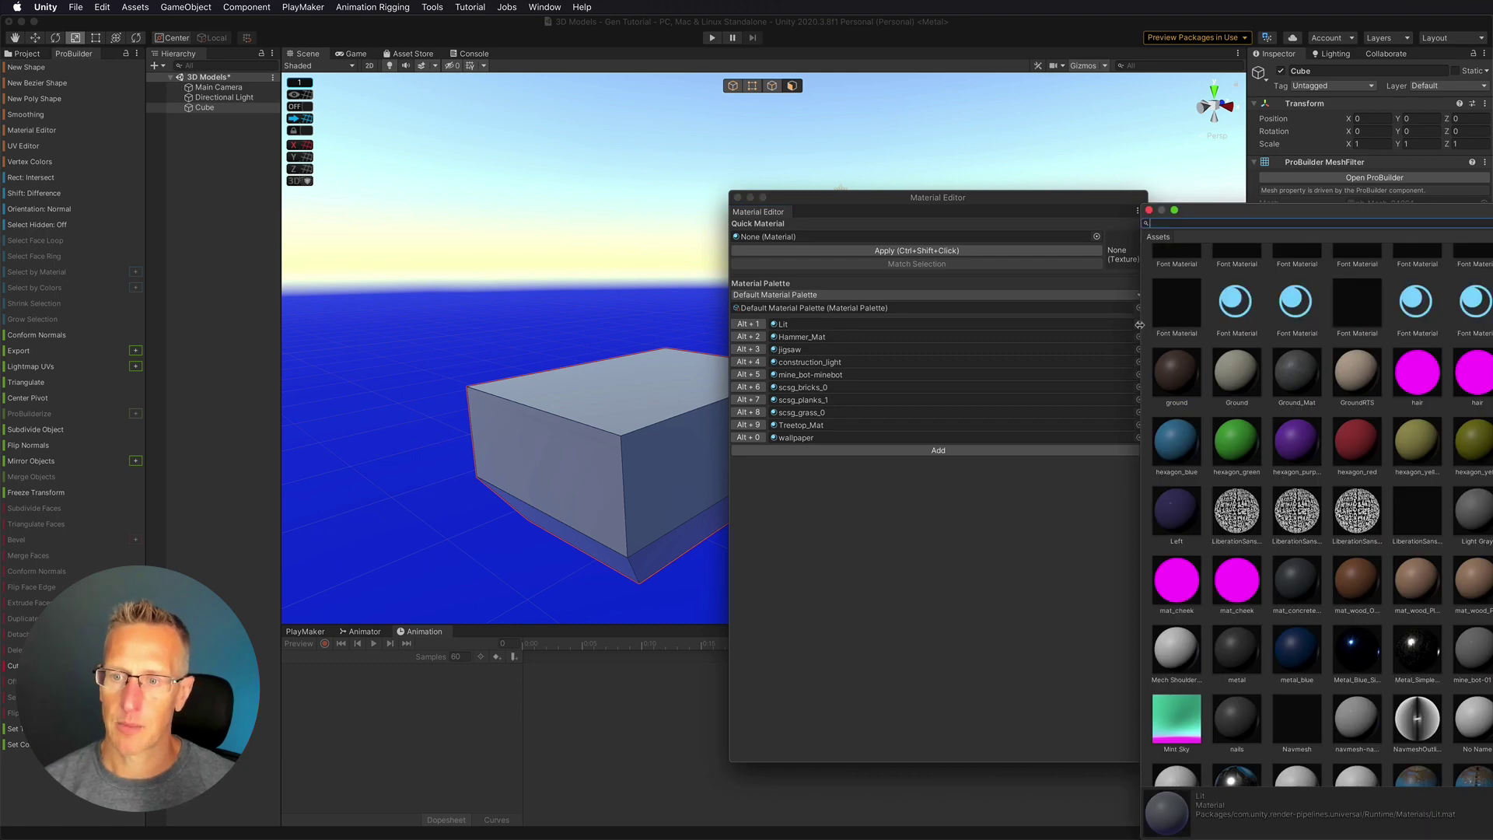
pyautogui.moveTo(1256, 201); pyautogui.dragTo(457, 114)
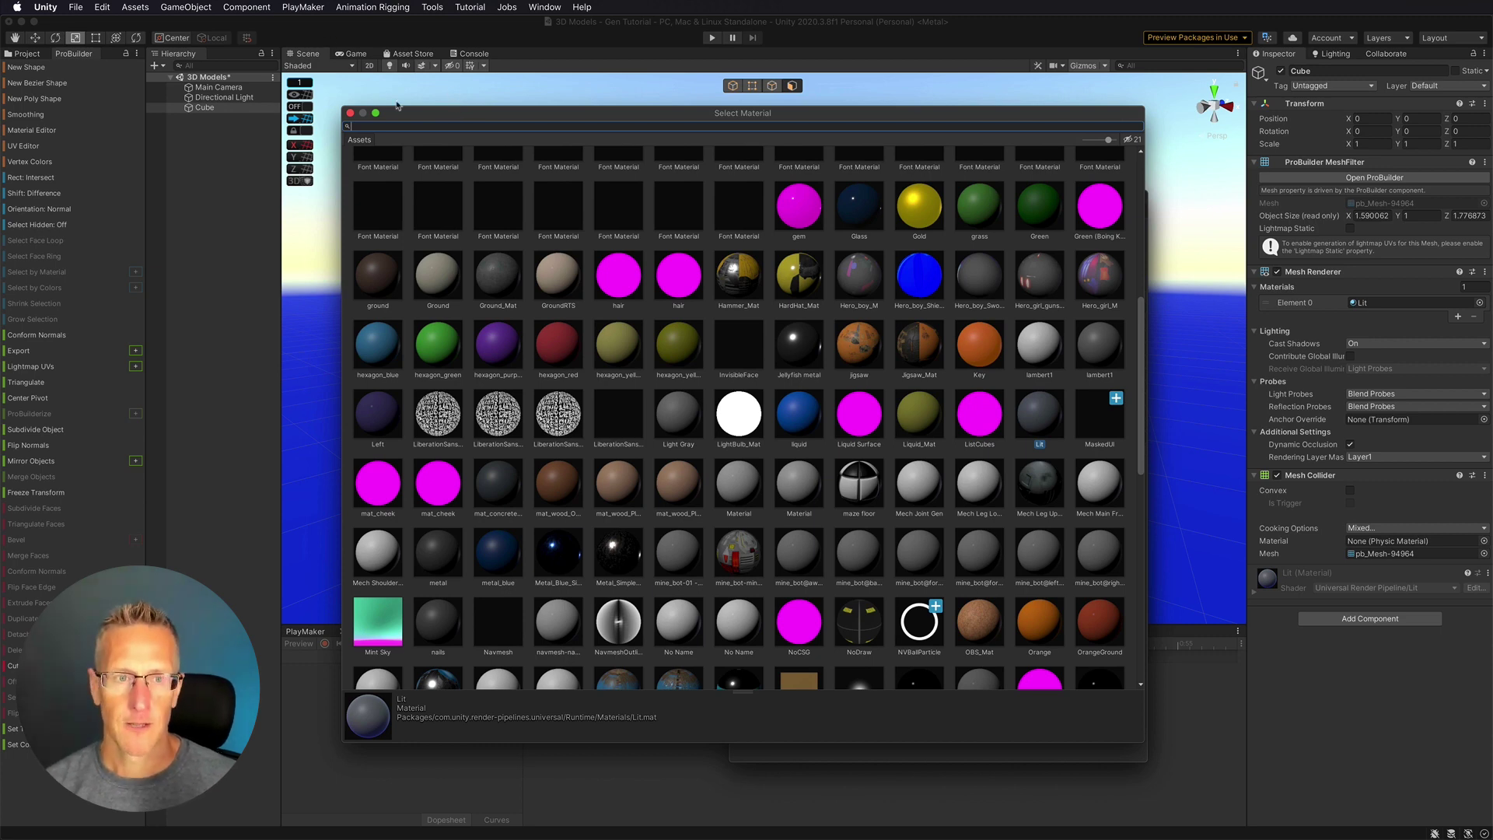
pyautogui.click(350, 114)
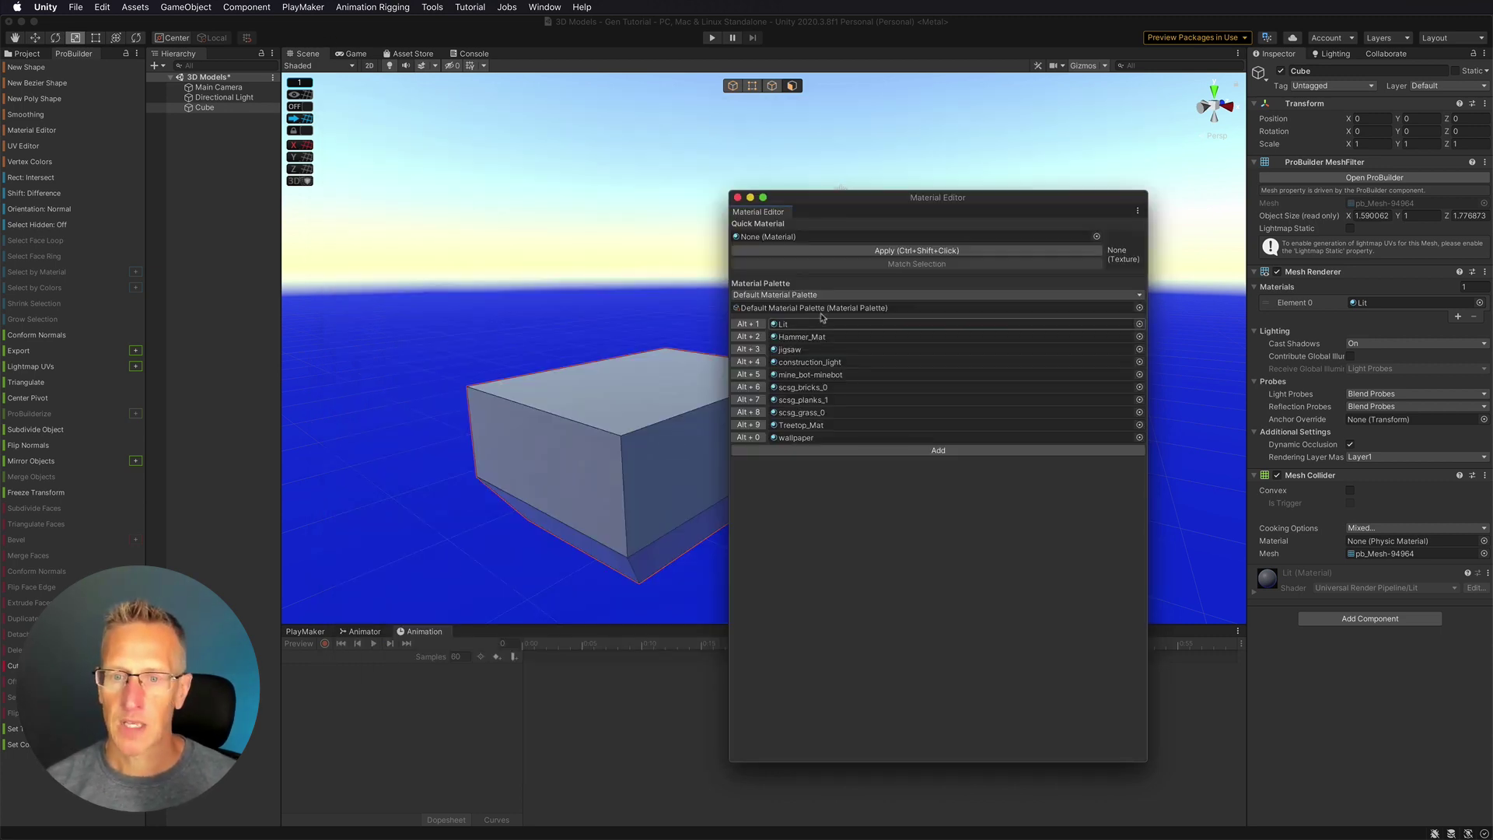
# Dock the Material Editor as a tab beside the Animation window below the scene view.
pyautogui.moveTo(839, 198); pyautogui.dragTo(976, 184)
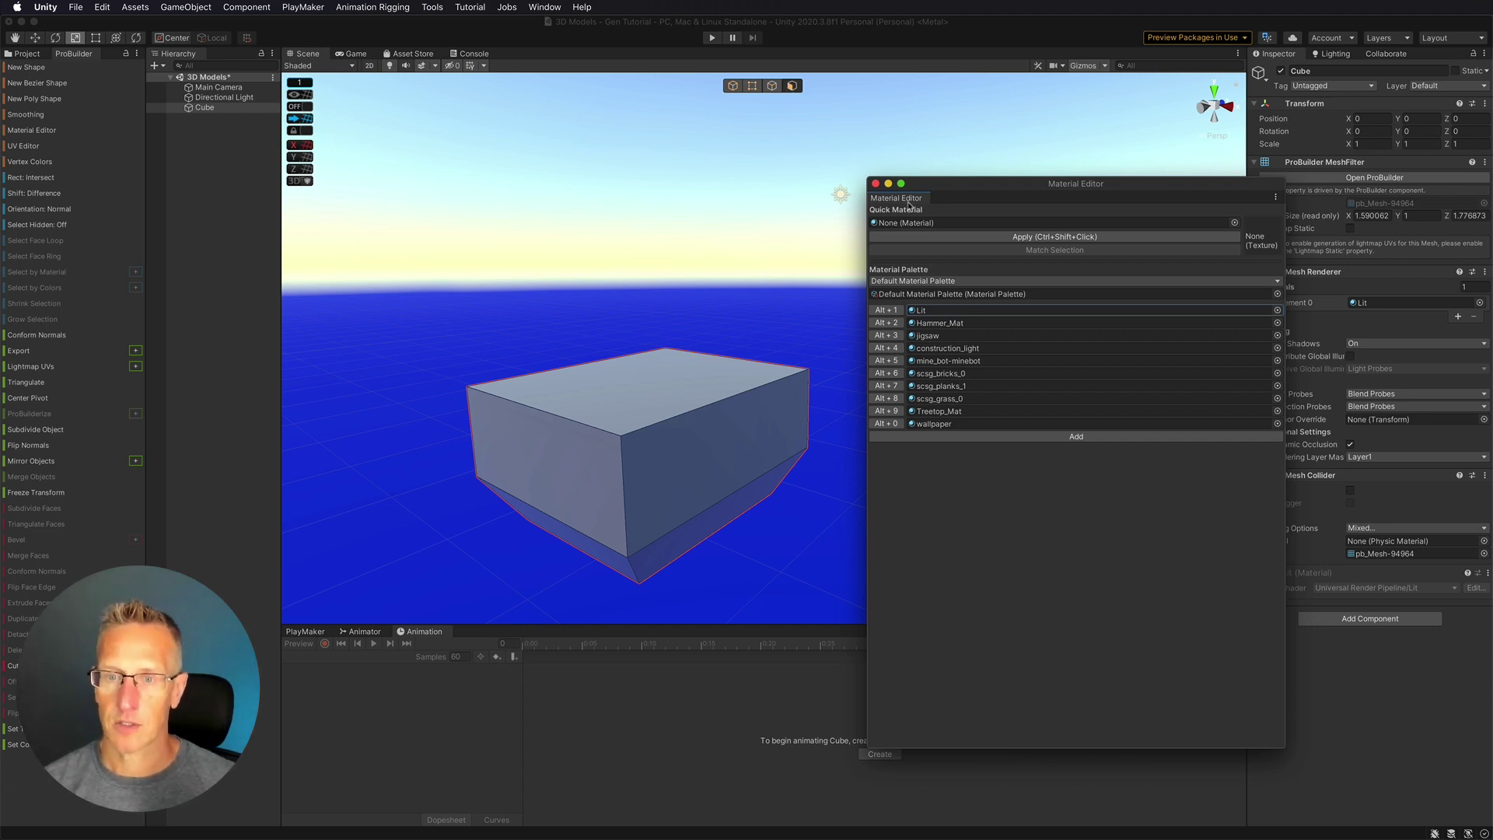
pyautogui.moveTo(902, 198); pyautogui.dragTo(587, 510)
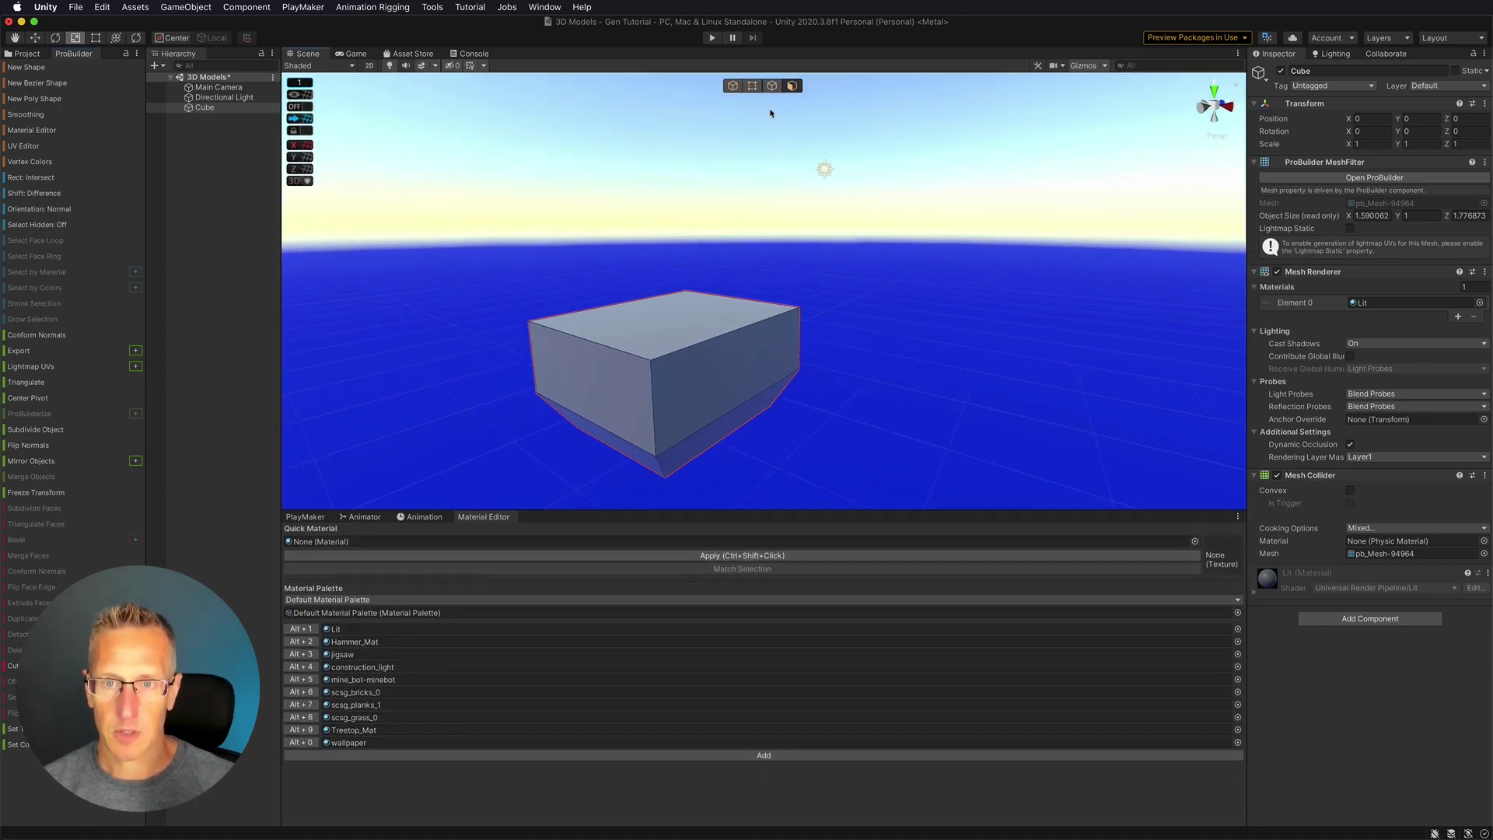
# Apply the scsg_bricks_0 material to the block's top face and clear the selection.
pyautogui.click(660, 315)
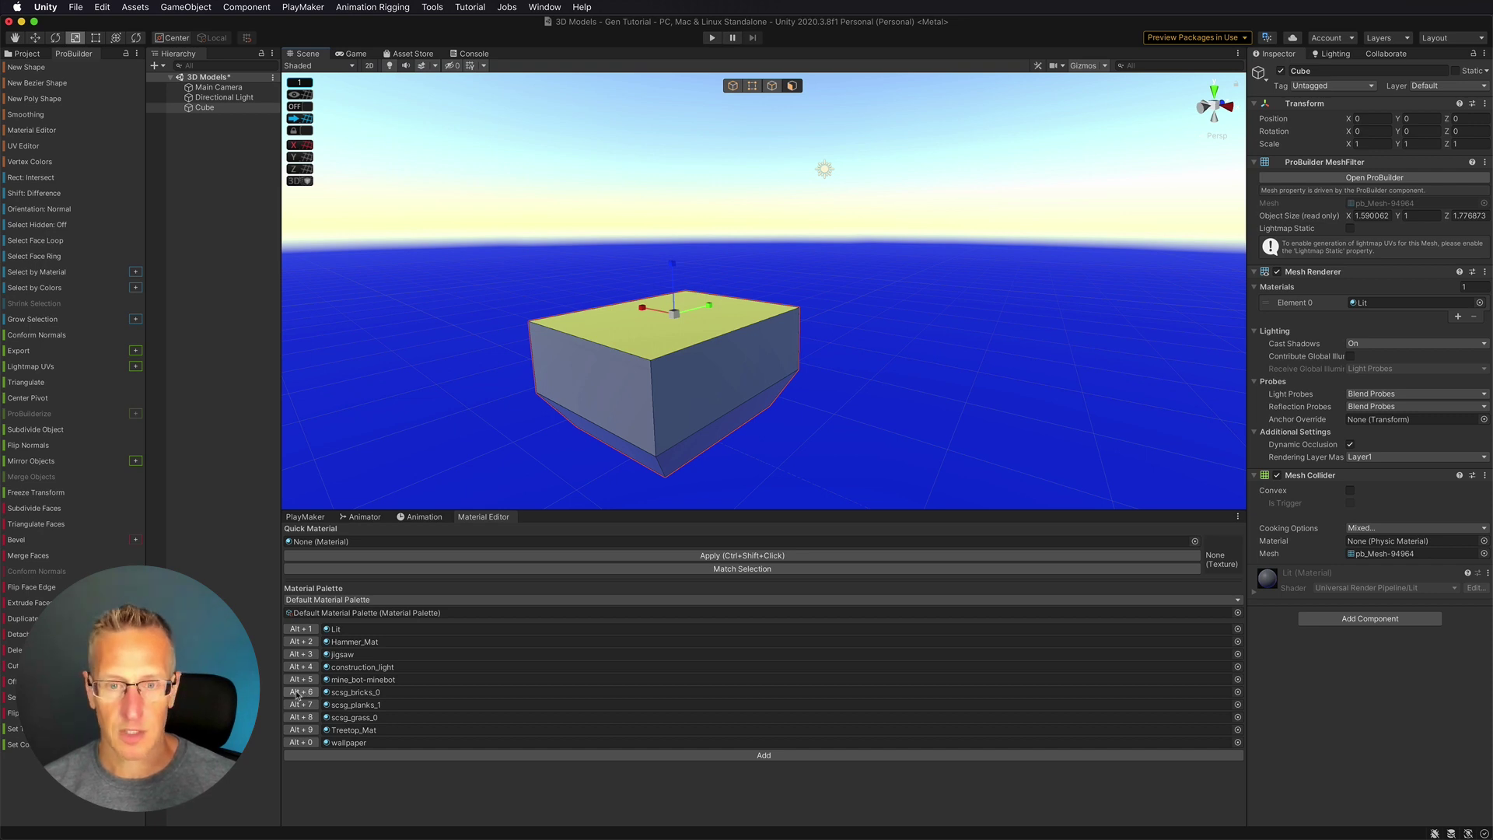
pyautogui.click(296, 692)
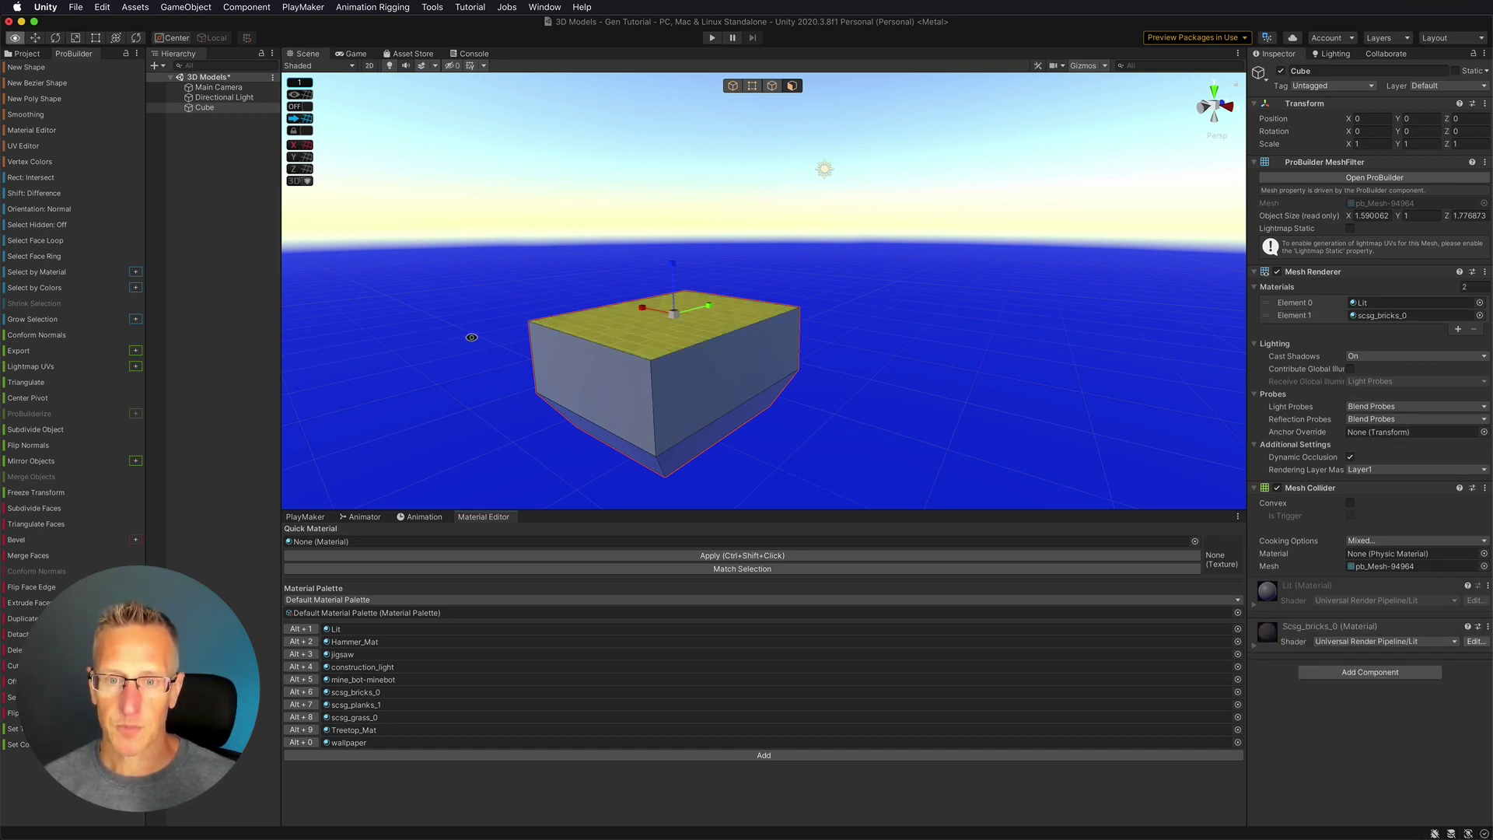
pyautogui.keyDown('alt'); pyautogui.moveTo(471, 337); pyautogui.dragTo(563, 476); pyautogui.keyUp('alt')
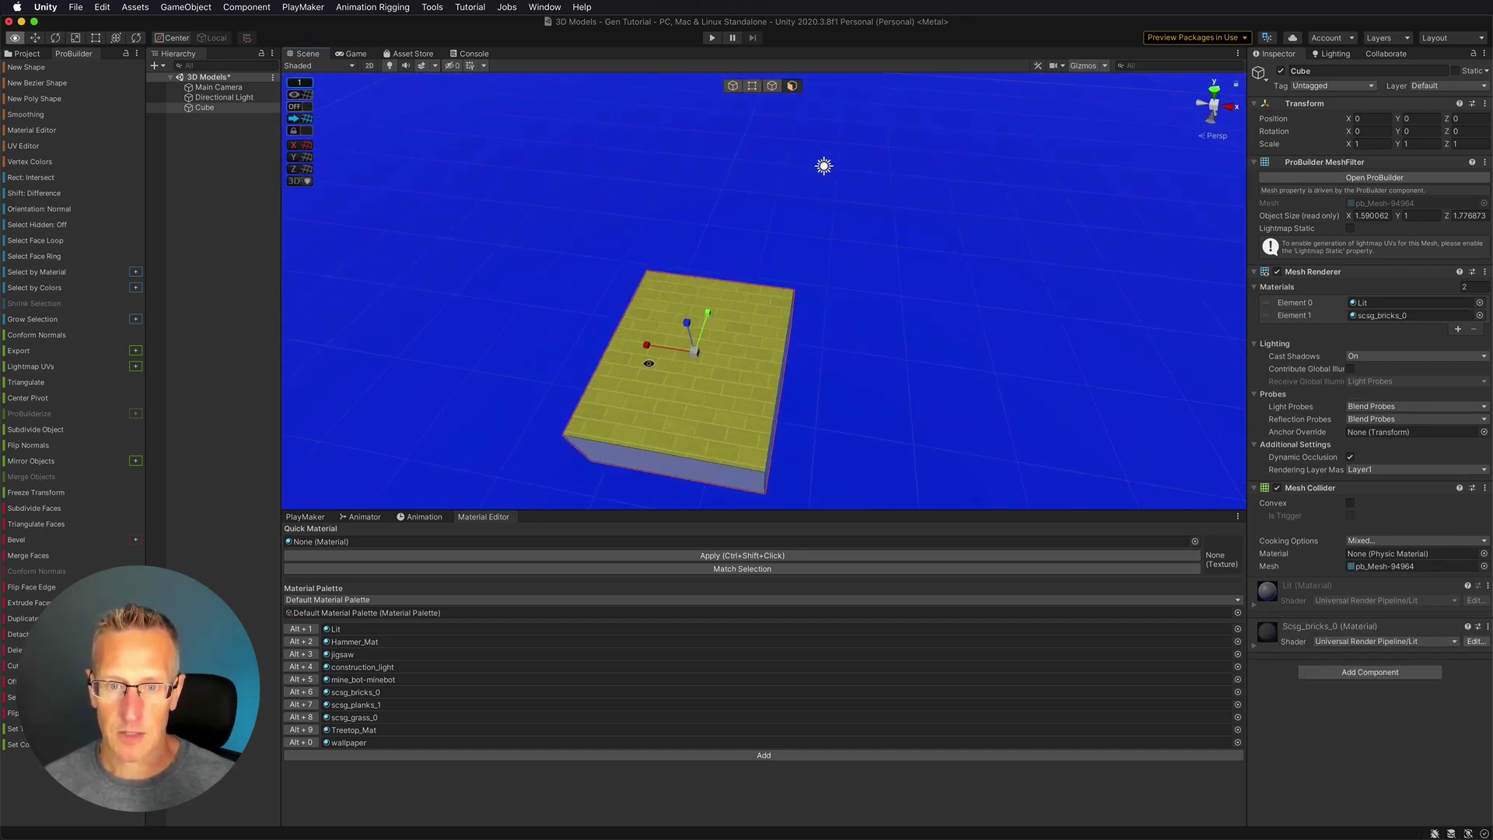
pyautogui.click(542, 351)
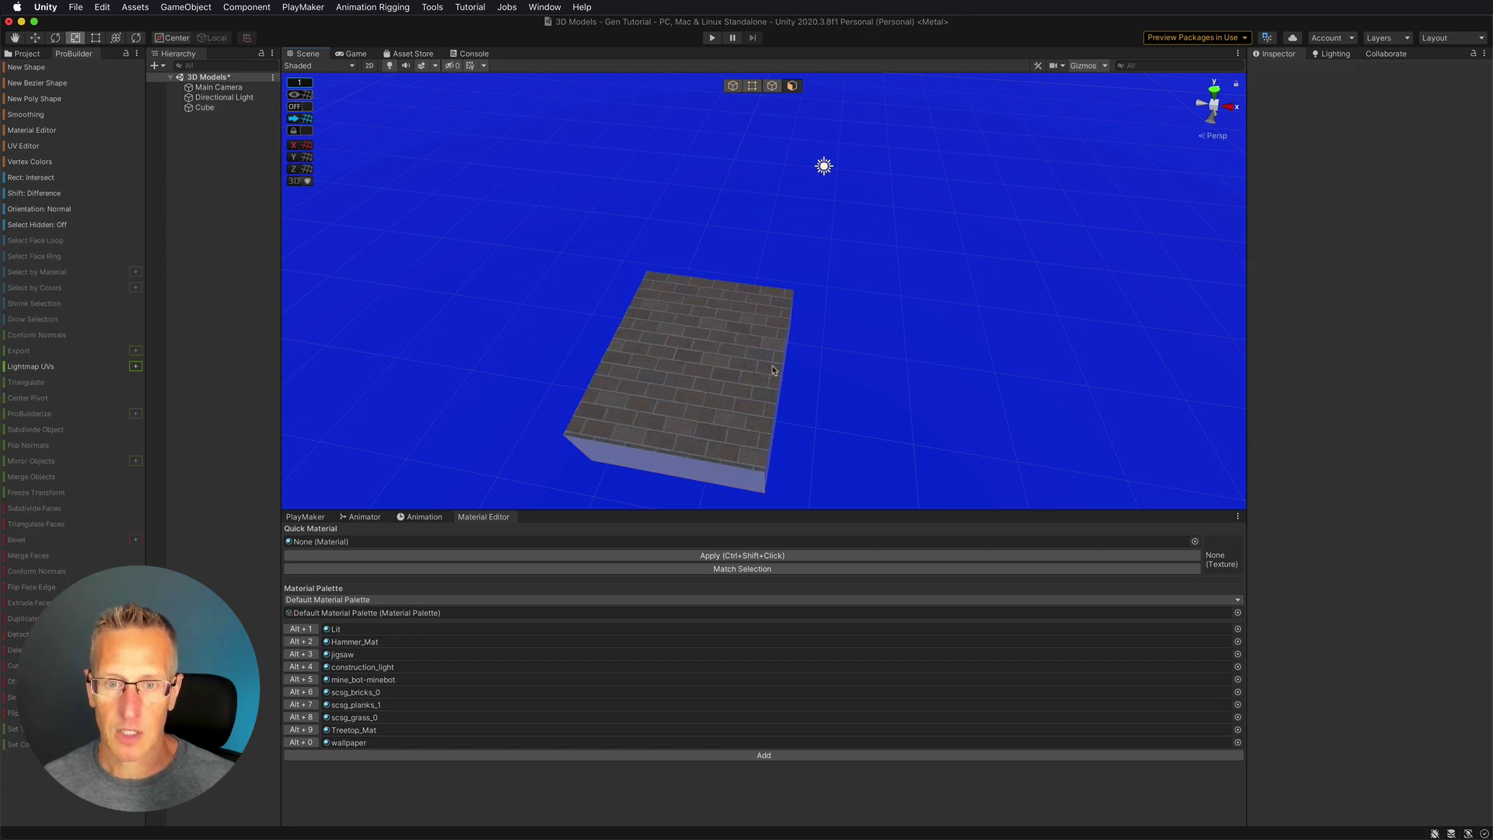
# Select all the upright side faces around the block, apply the wallpaper material to them, and deselect.
pyautogui.keyDown('alt'); pyautogui.moveTo(679, 364); pyautogui.dragTo(571, 308); pyautogui.keyUp('alt')
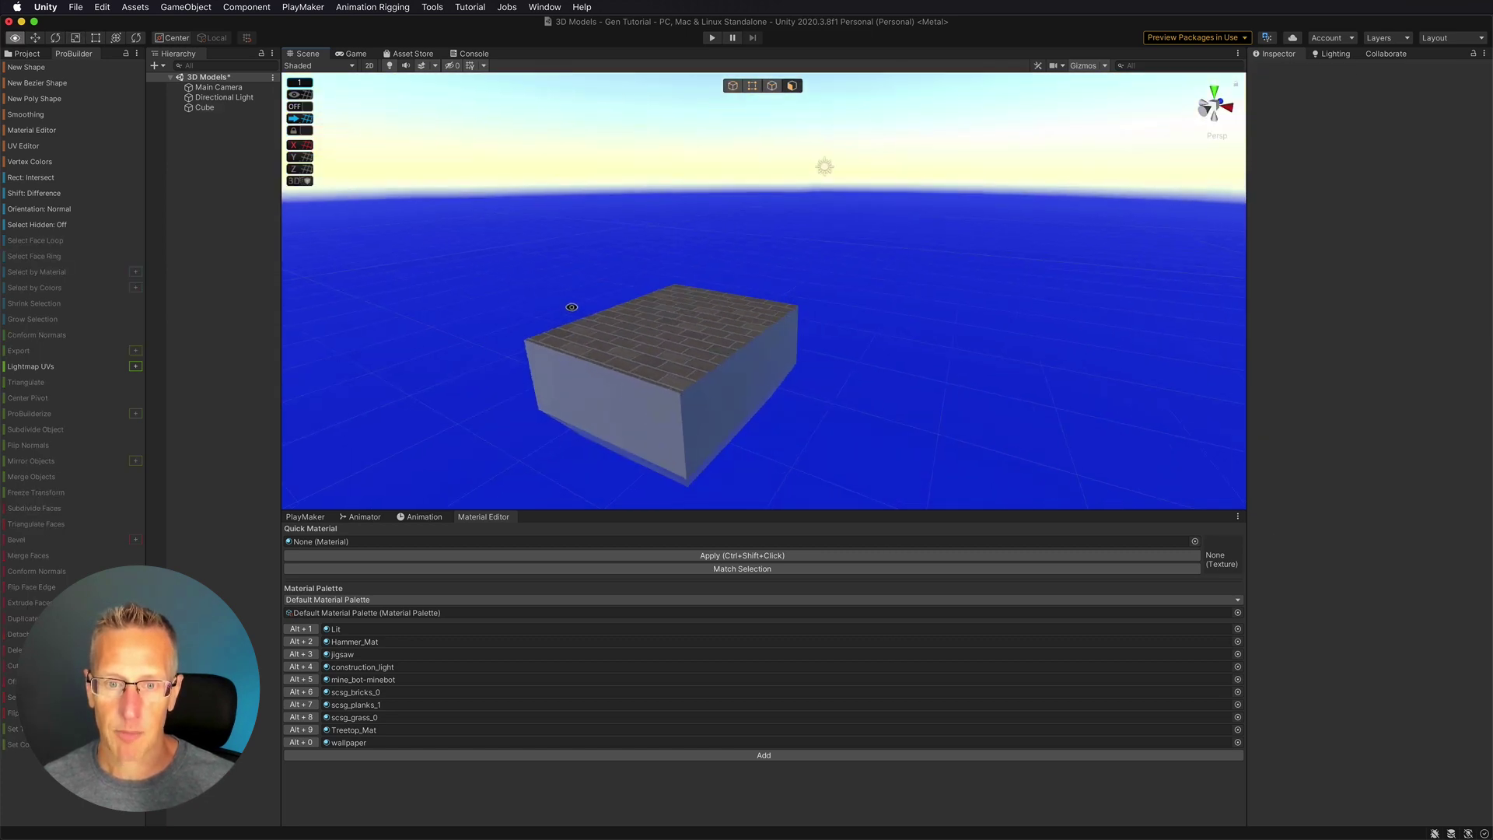
pyautogui.click(685, 413)
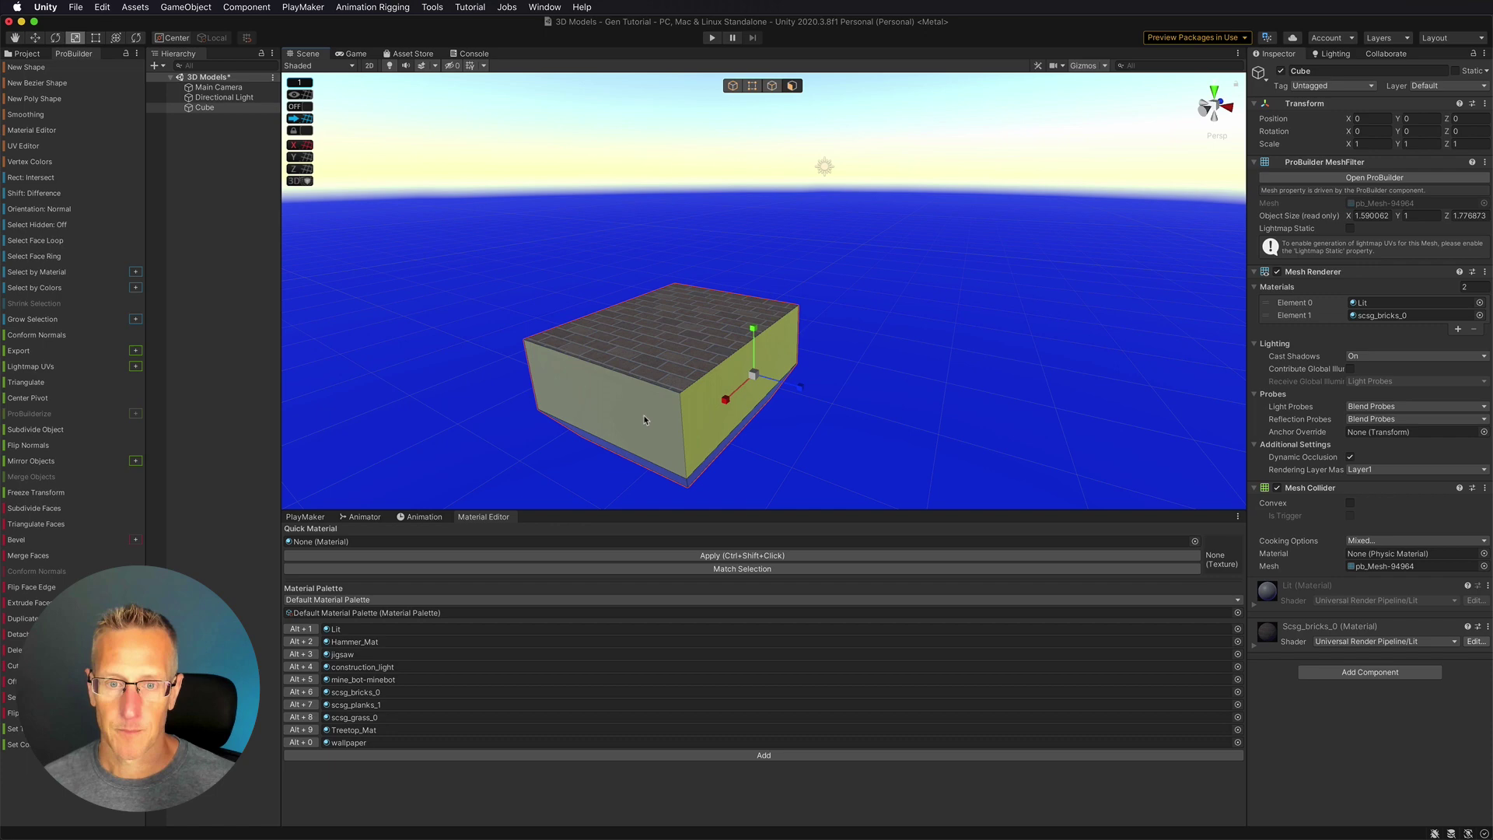
pyautogui.keyDown('alt'); pyautogui.moveTo(644, 420); pyautogui.dragTo(516, 350); pyautogui.keyUp('alt')
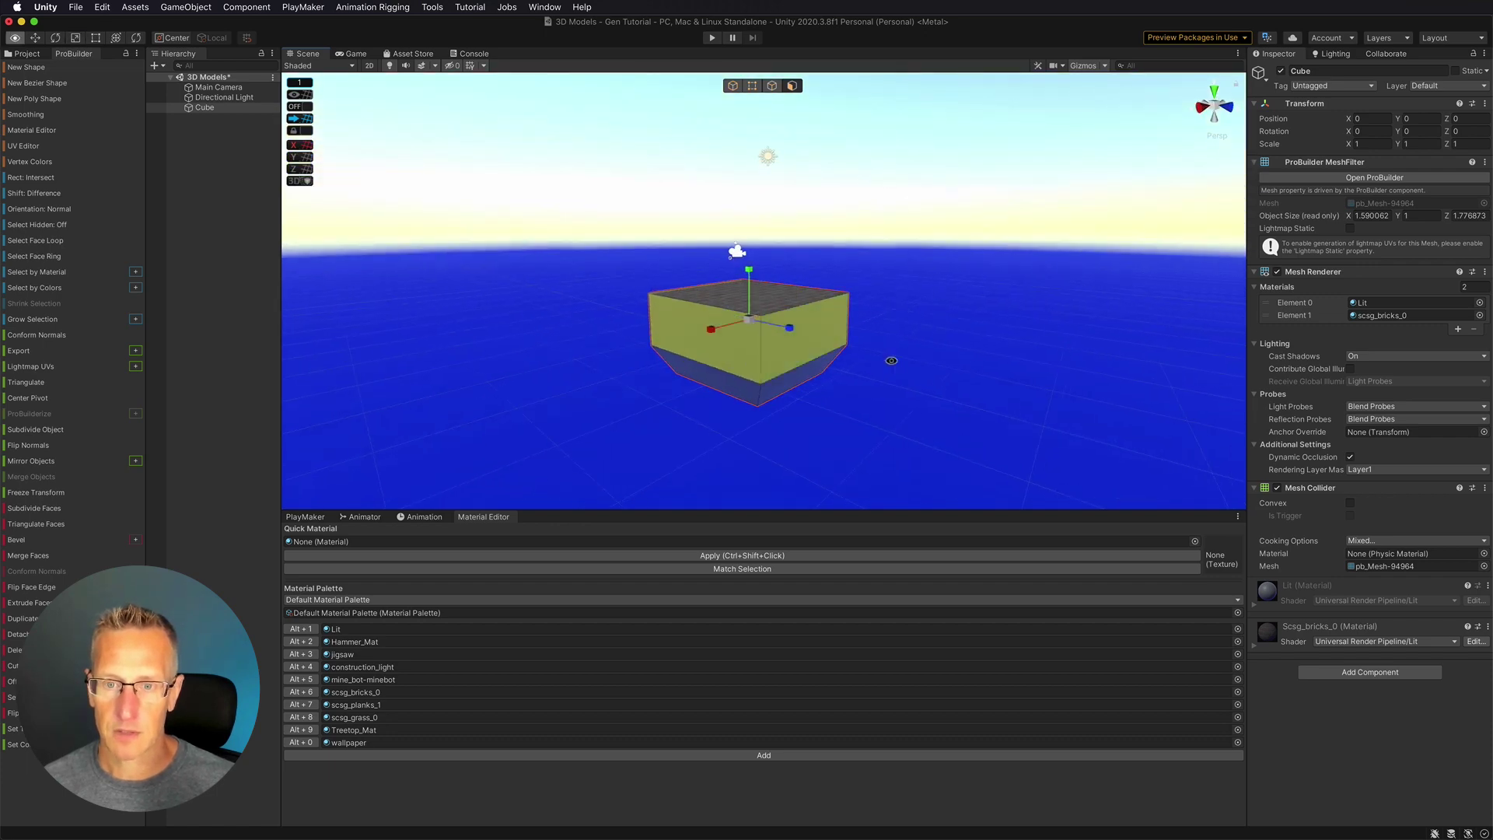
pyautogui.keyDown('alt'); pyautogui.moveTo(892, 360); pyautogui.dragTo(817, 311); pyautogui.keyUp('alt')
pyautogui.press('r')
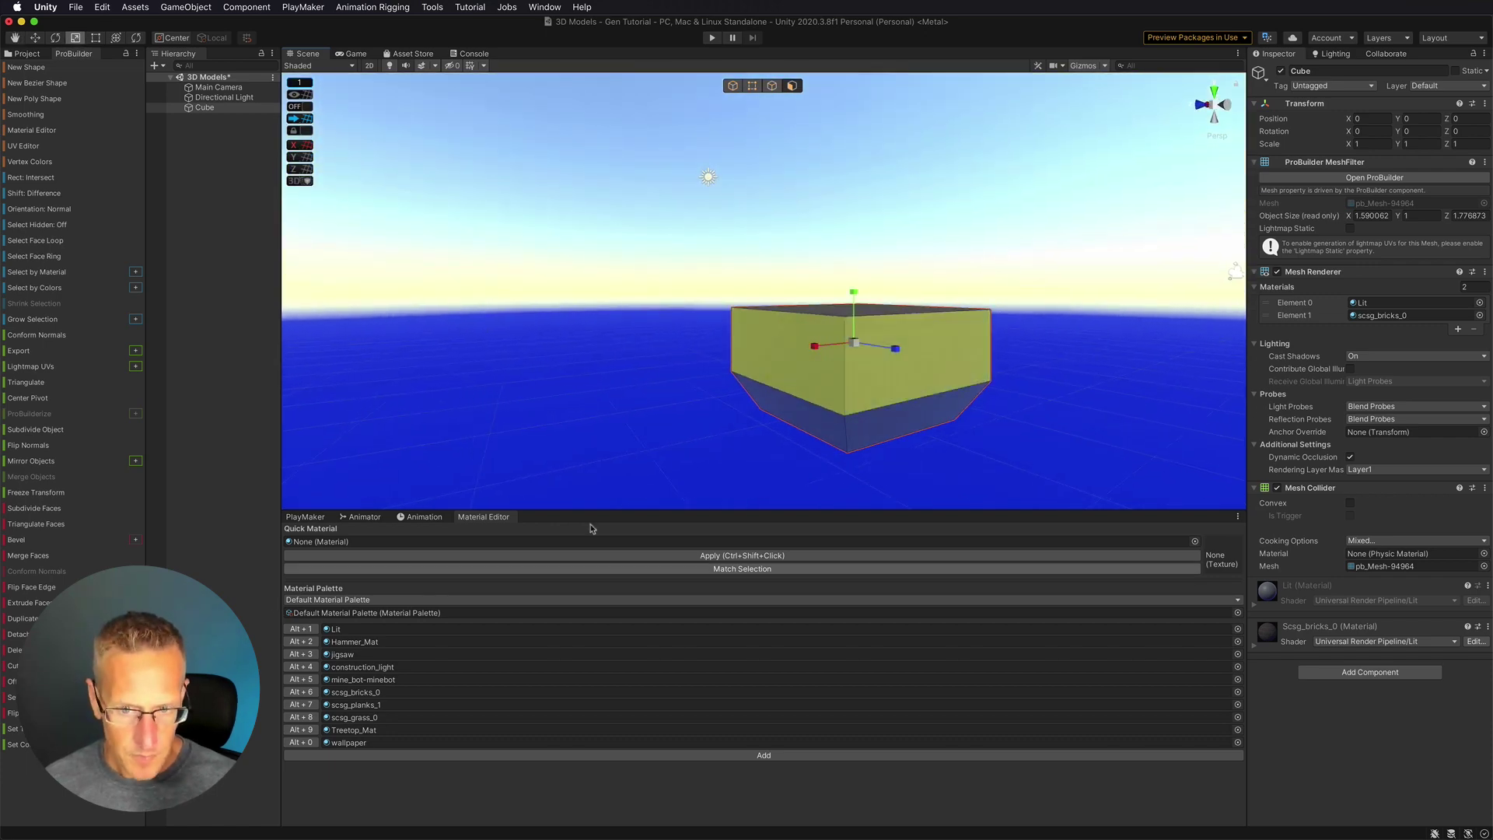
pyautogui.keyDown('alt'); pyautogui.moveTo(591, 498); pyautogui.dragTo(800, 509); pyautogui.keyUp('alt')
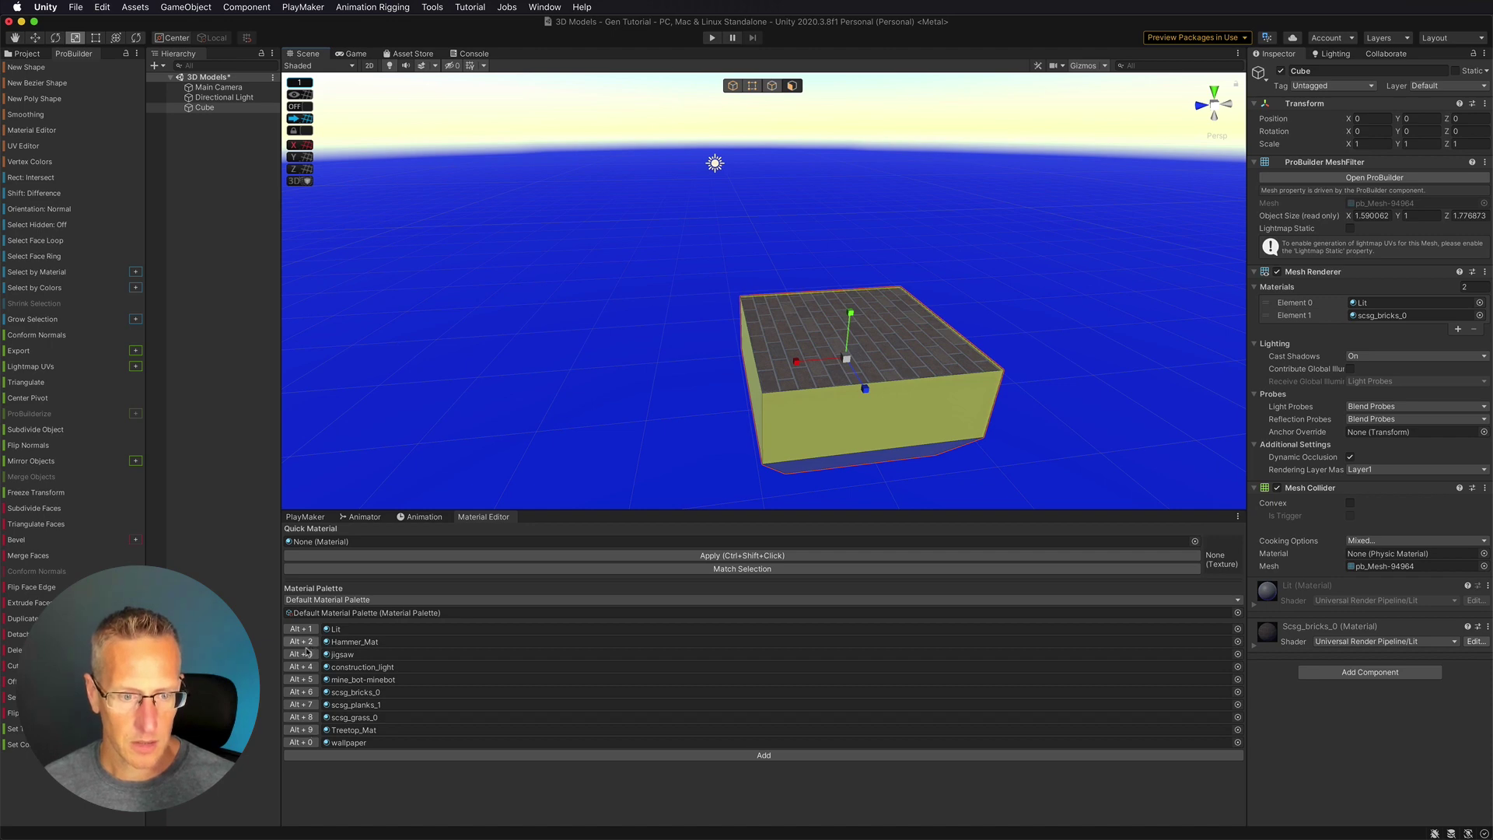
pyautogui.click(302, 743)
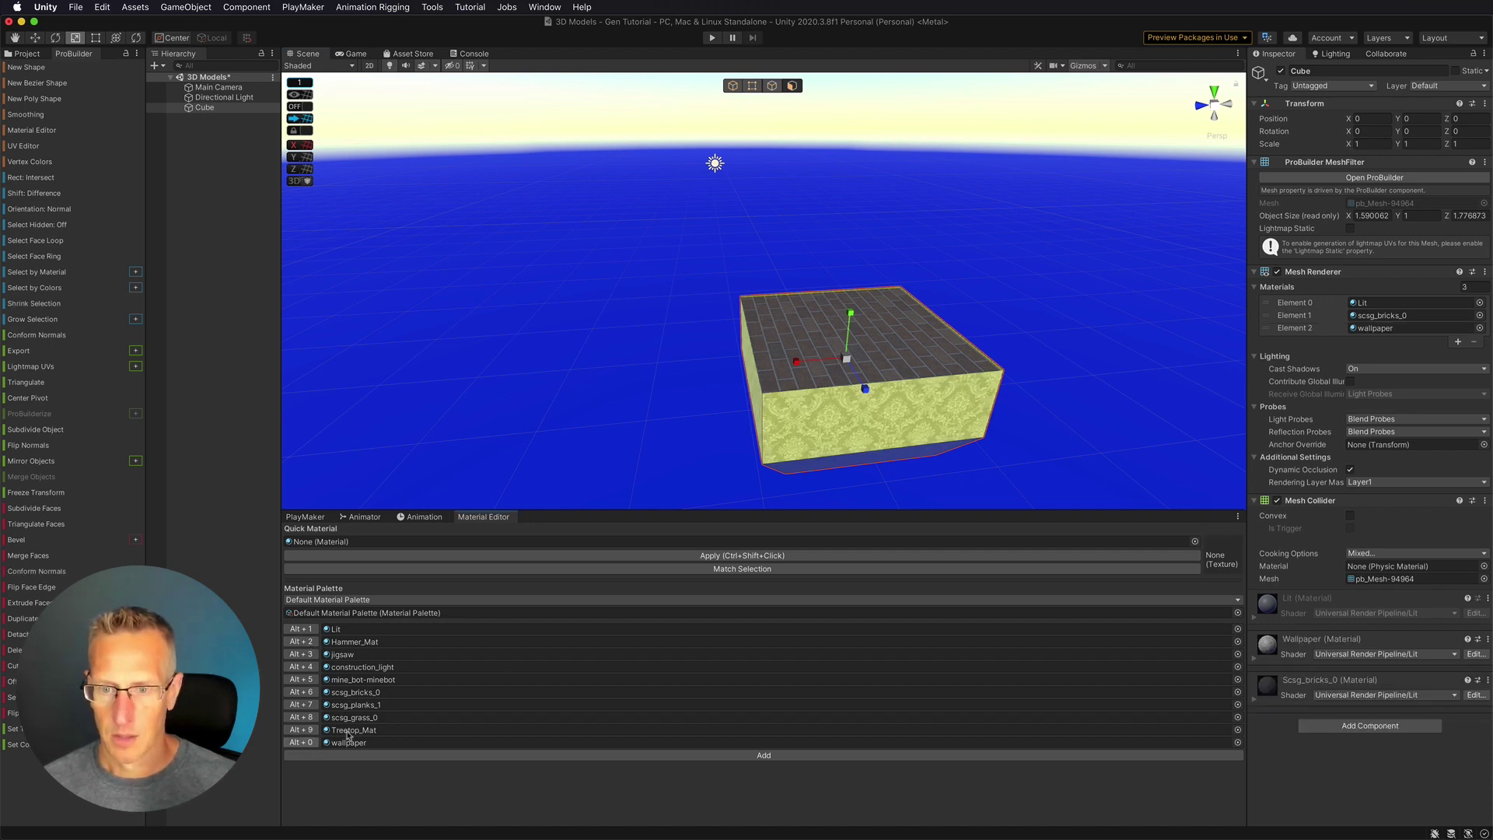
pyautogui.click(667, 428)
pyautogui.keyDown('alt'); pyautogui.moveTo(608, 411); pyautogui.dragTo(652, 302); pyautogui.keyUp('alt')
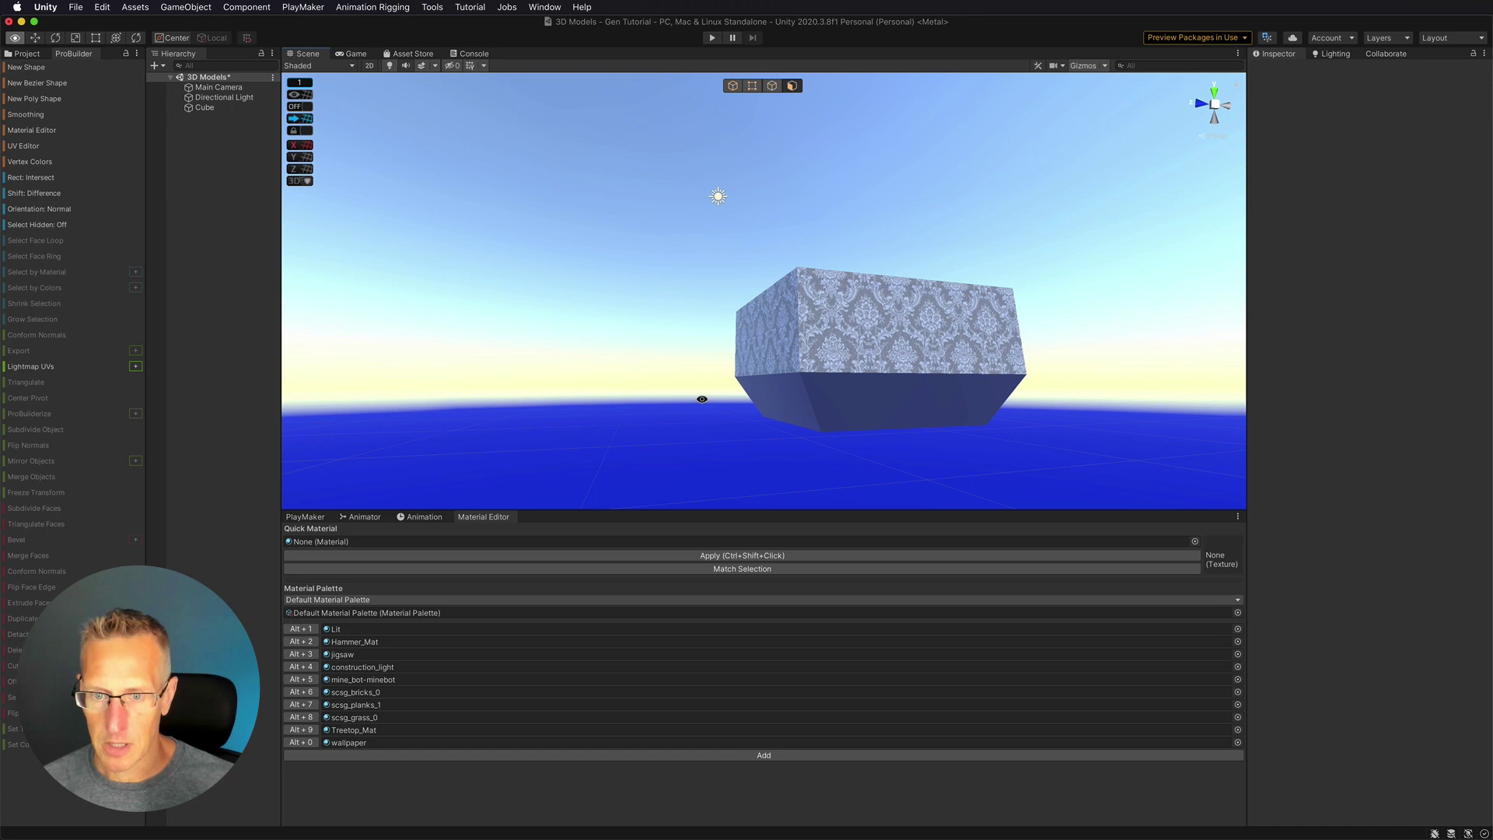
# Reselect the upright side faces around the block and replace their wallpaper with the scsg_bricks_0 material.
pyautogui.keyDown('alt'); pyautogui.moveTo(702, 399); pyautogui.dragTo(854, 391); pyautogui.keyUp('alt')
pyautogui.click(854, 390)
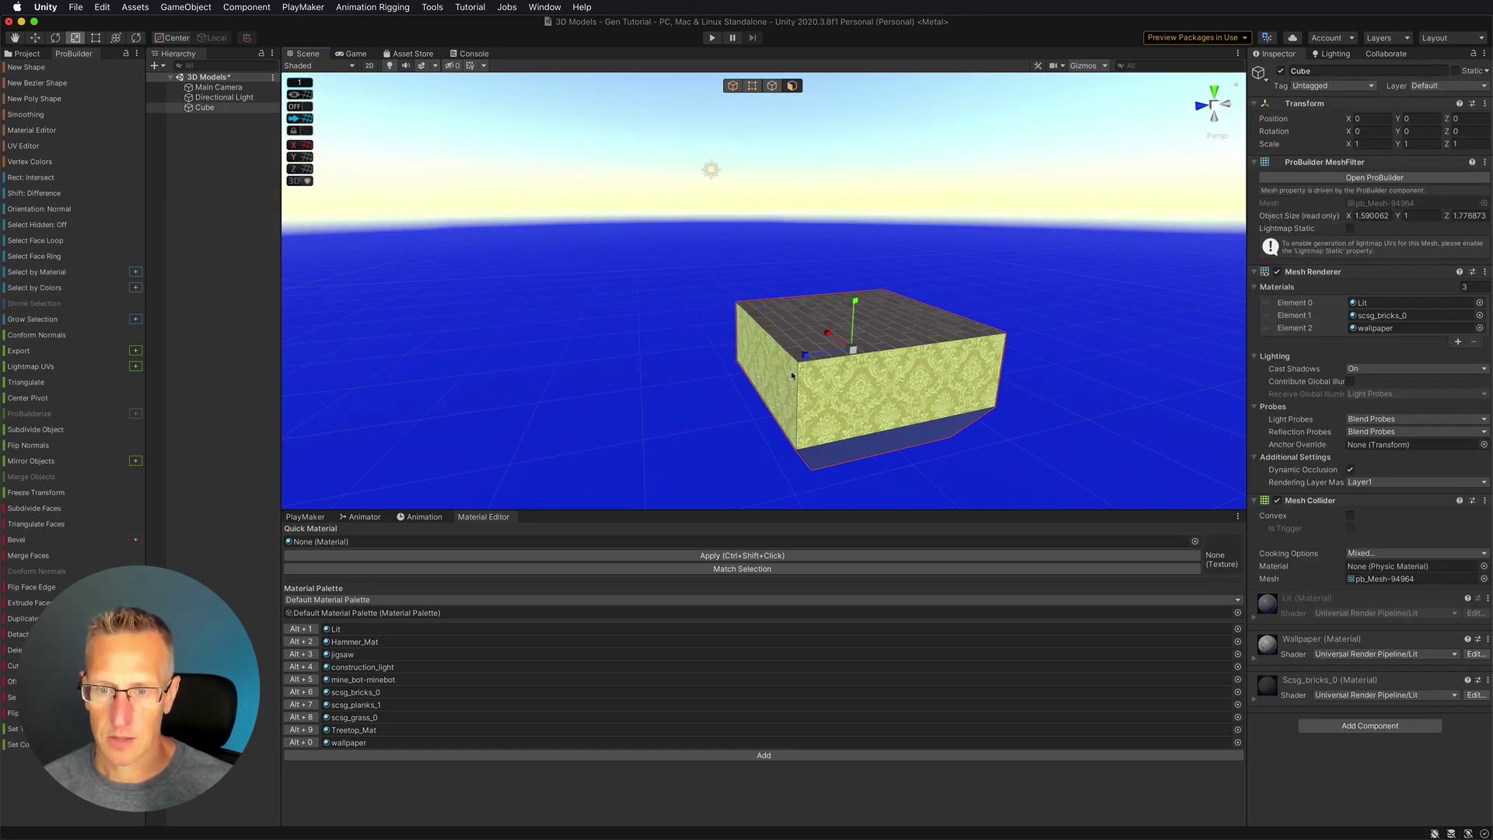
pyautogui.keyDown('alt'); pyautogui.moveTo(782, 424); pyautogui.dragTo(735, 405); pyautogui.keyUp('alt')
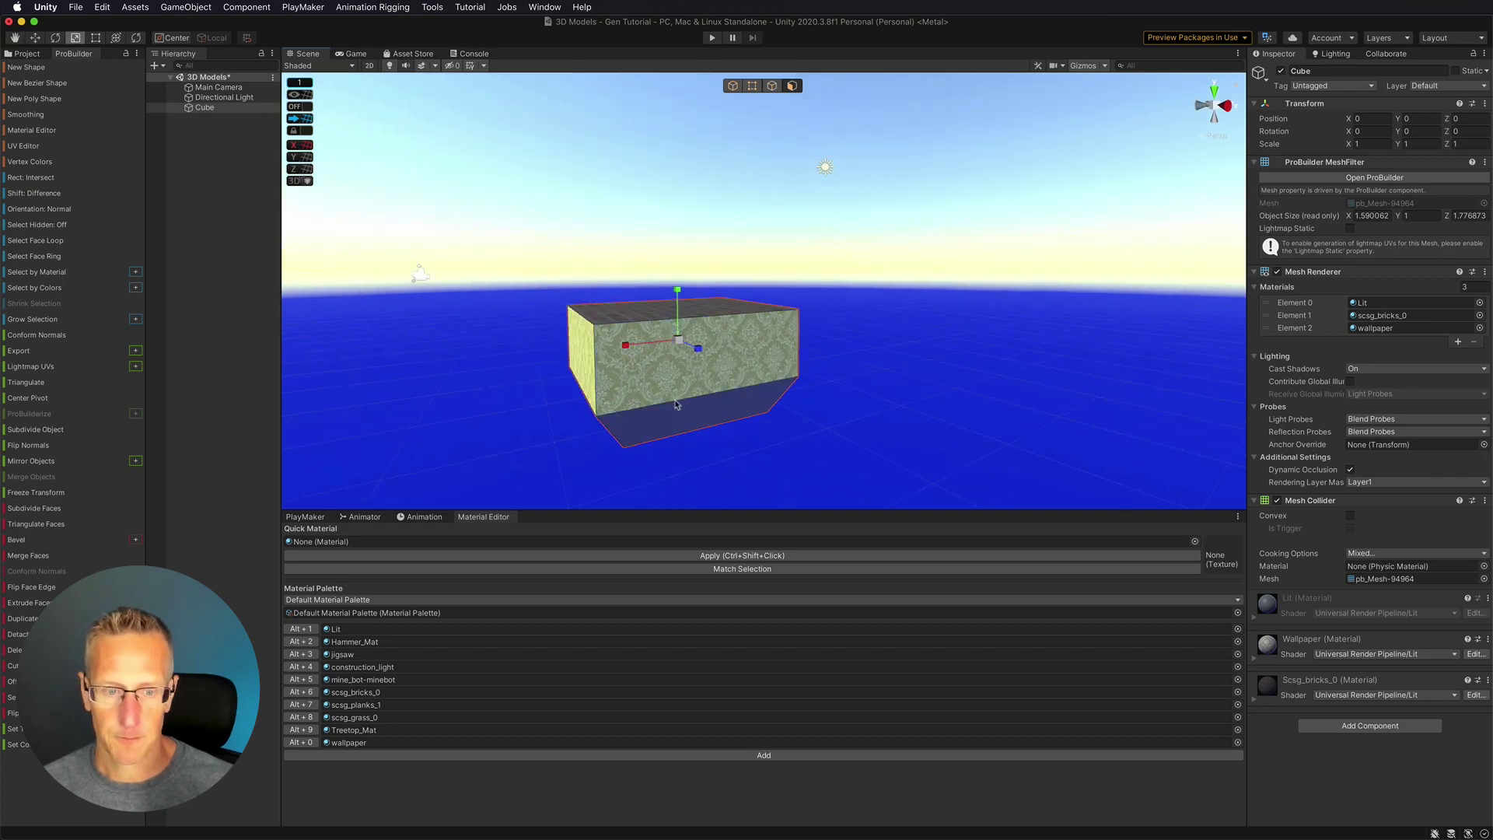
pyautogui.click(302, 695)
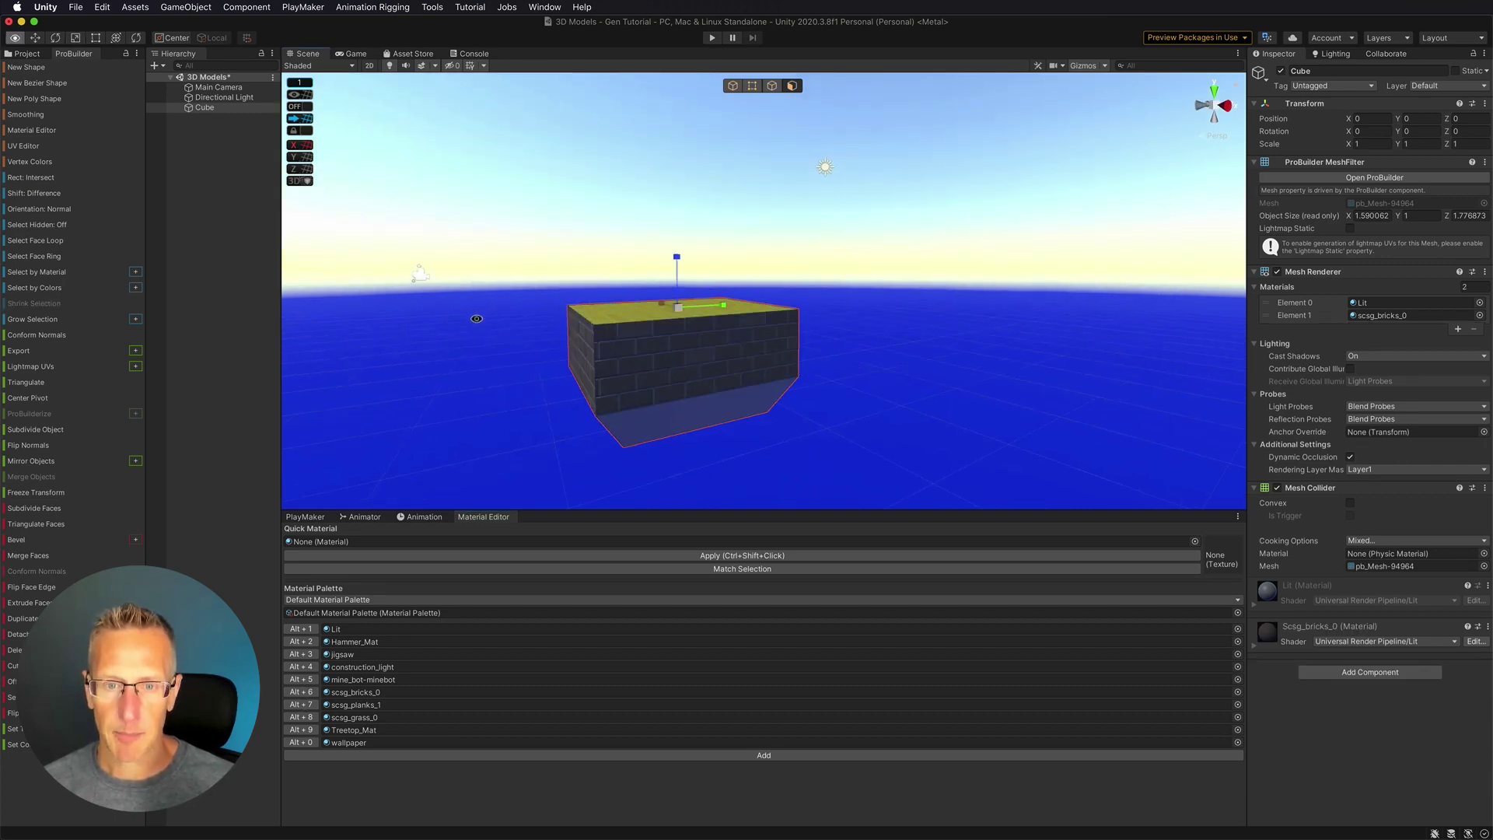
# Apply the scsg_grass_0 material to the block's top face and clear the selection.
pyautogui.keyDown('alt'); pyautogui.moveTo(477, 319); pyautogui.dragTo(541, 435); pyautogui.keyUp('alt')
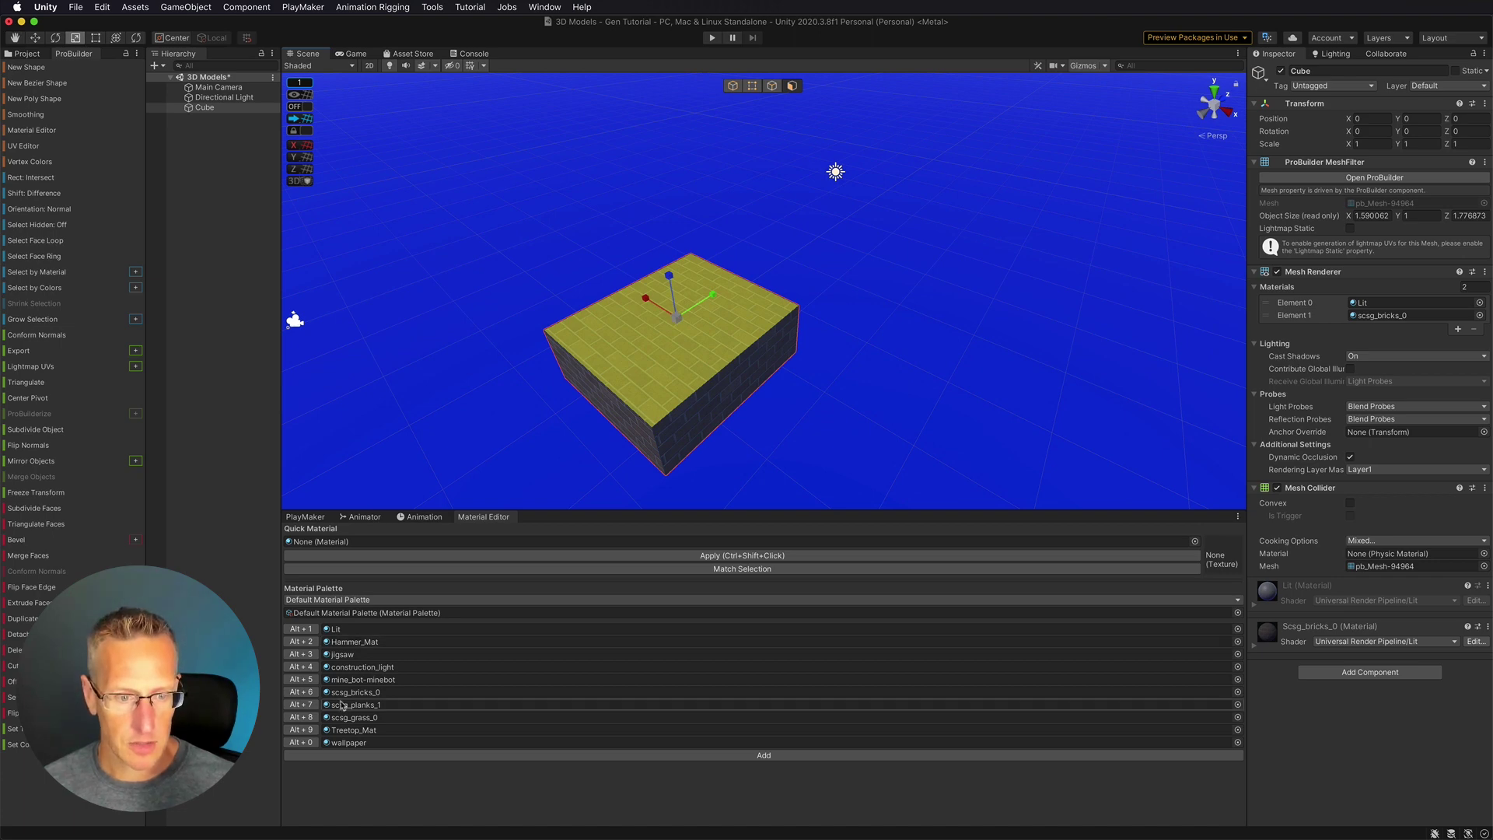
pyautogui.click(302, 717)
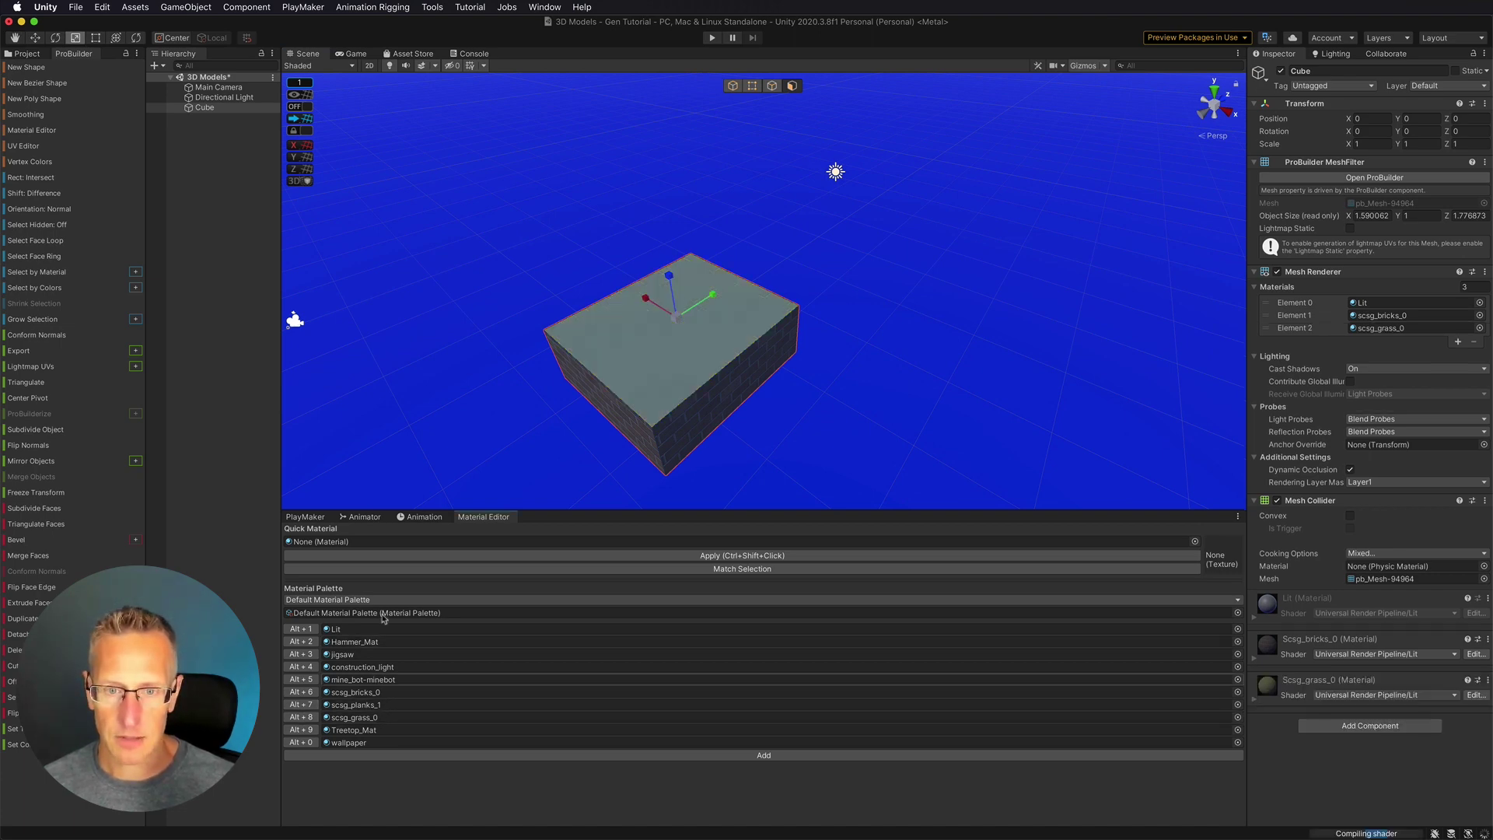
pyautogui.click(513, 483)
# Select the tapered lower faces and the bottom face and apply the mine_bot-minebot material to them.
pyautogui.keyDown('alt'); pyautogui.moveTo(450, 443); pyautogui.dragTo(543, 263); pyautogui.keyUp('alt')
pyautogui.press('r')
pyautogui.click(656, 347)
pyautogui.keyDown('alt'); pyautogui.moveTo(563, 362); pyautogui.dragTo(960, 326); pyautogui.keyUp('alt')
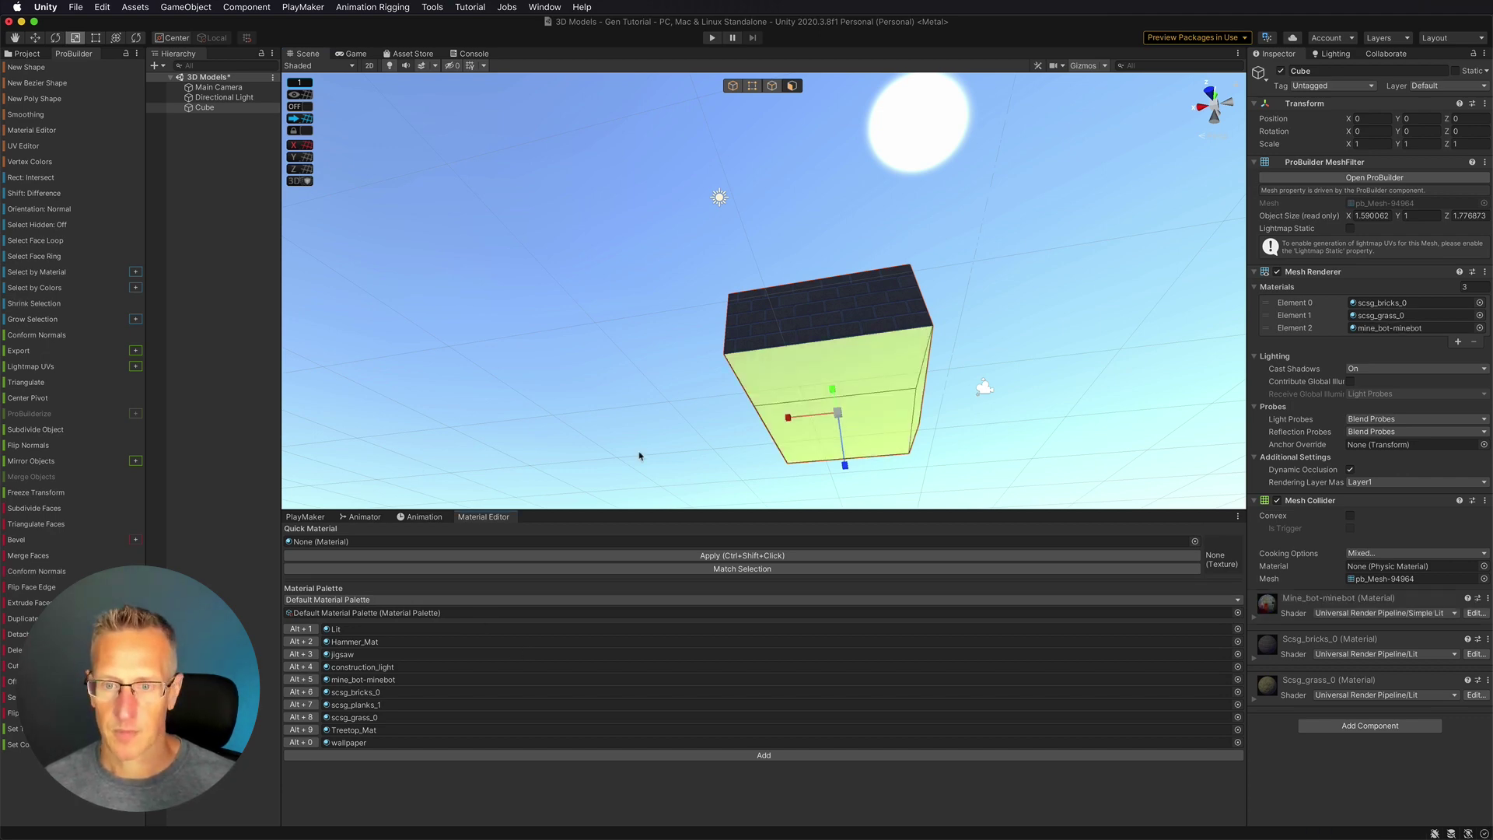
pyautogui.hotkey('alt', '5')
pyautogui.keyDown('alt'); pyautogui.moveTo(740, 433); pyautogui.dragTo(957, 463); pyautogui.keyUp('alt')
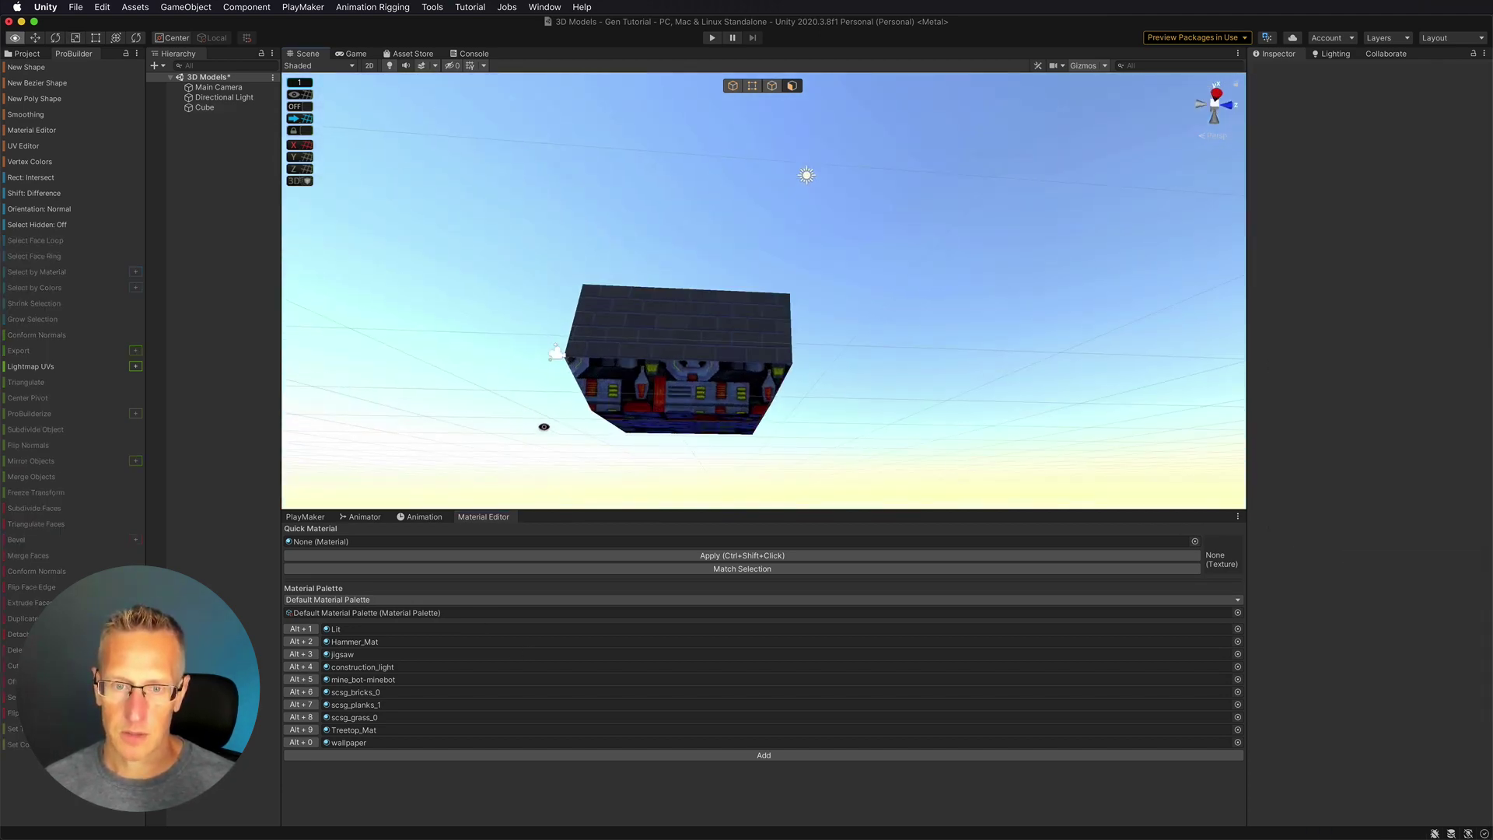
pyautogui.keyDown('alt'); pyautogui.moveTo(544, 428); pyautogui.dragTo(616, 360); pyautogui.keyUp('alt')
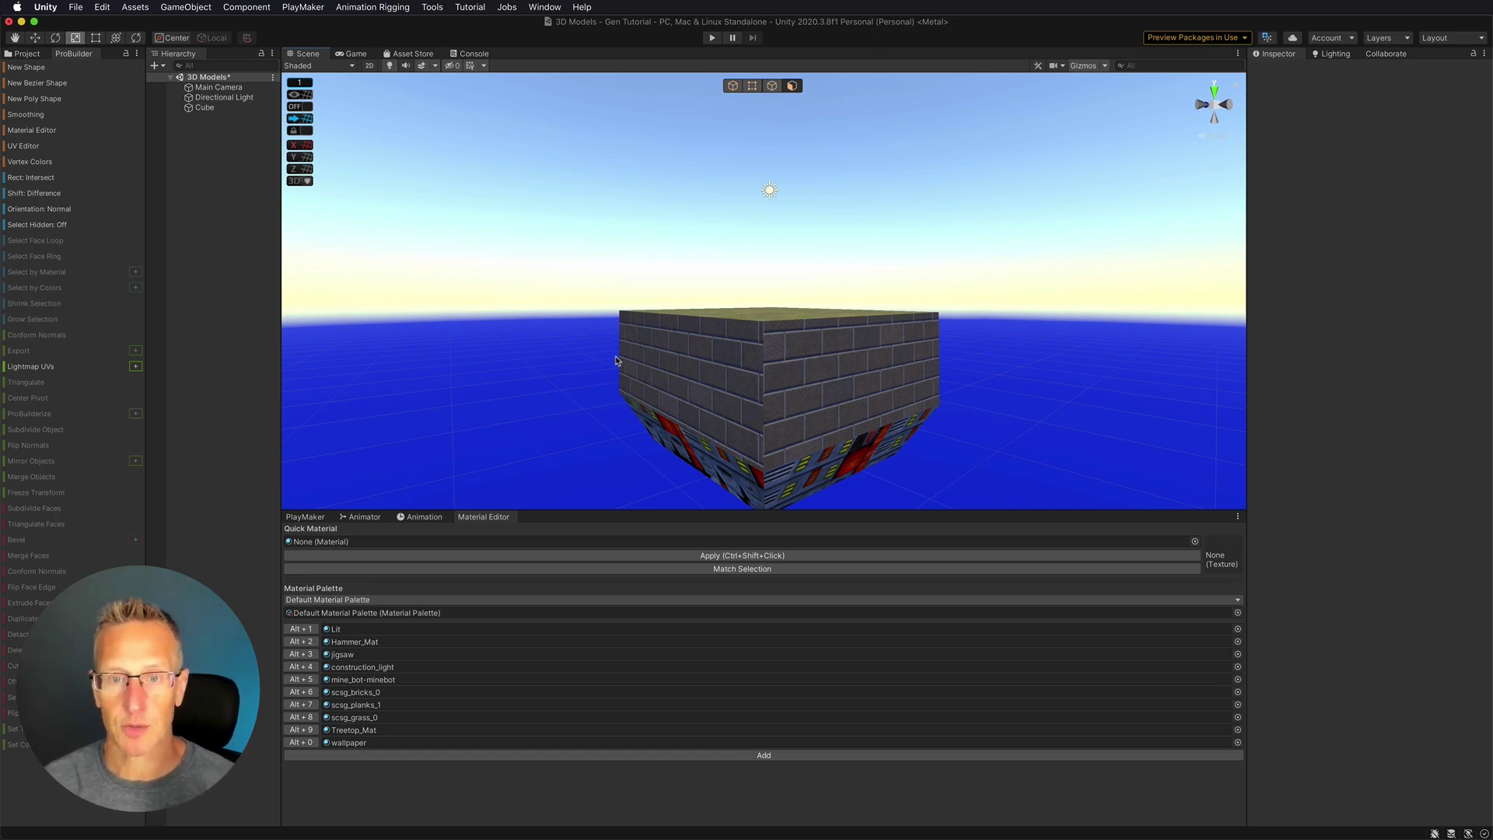
# Switch to object selection and apply the scsg_grass_0 material to the whole Cube.
pyautogui.click(731, 85)
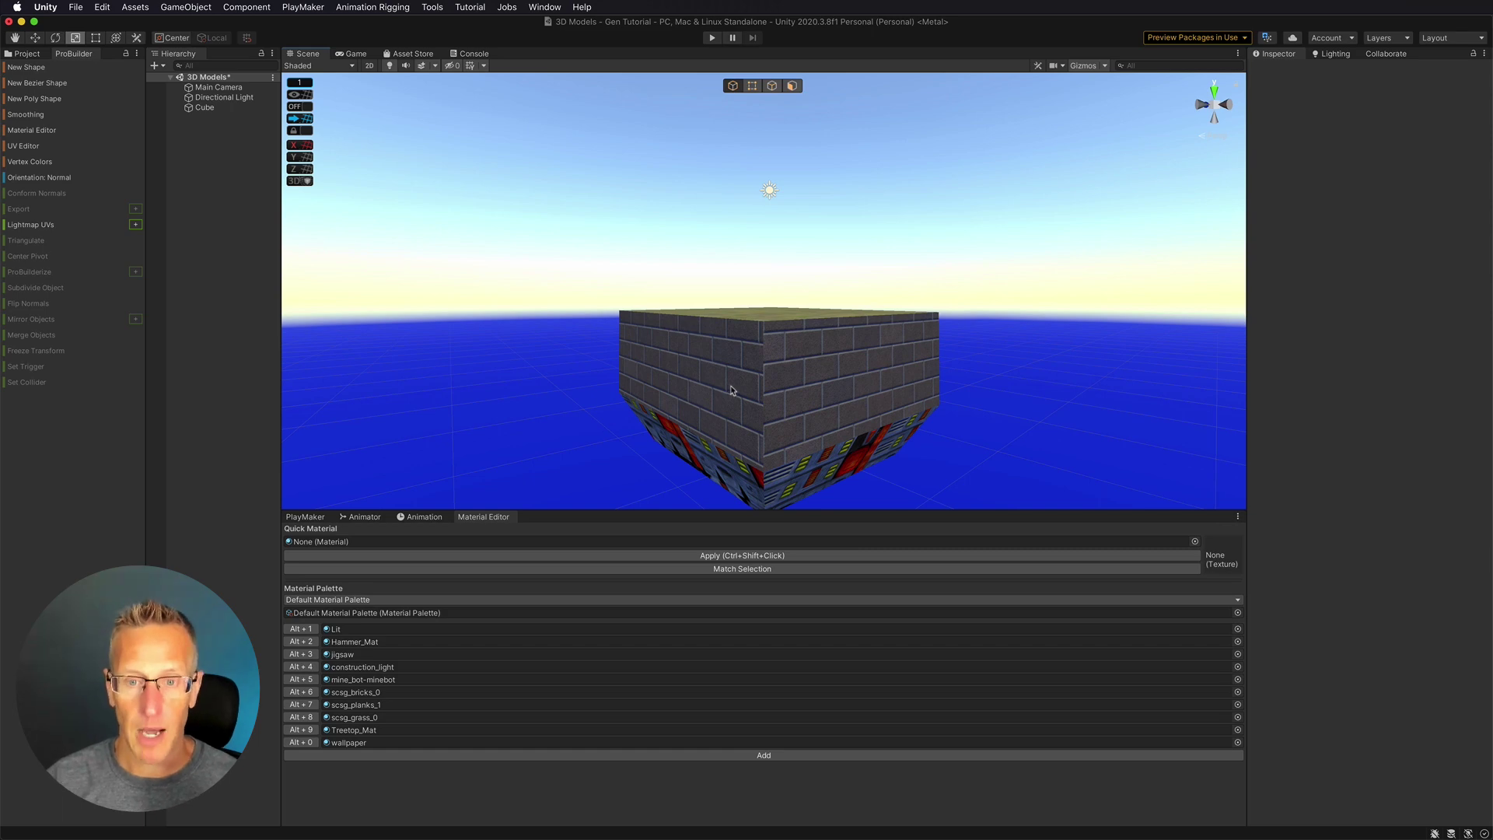
pyautogui.click(731, 389)
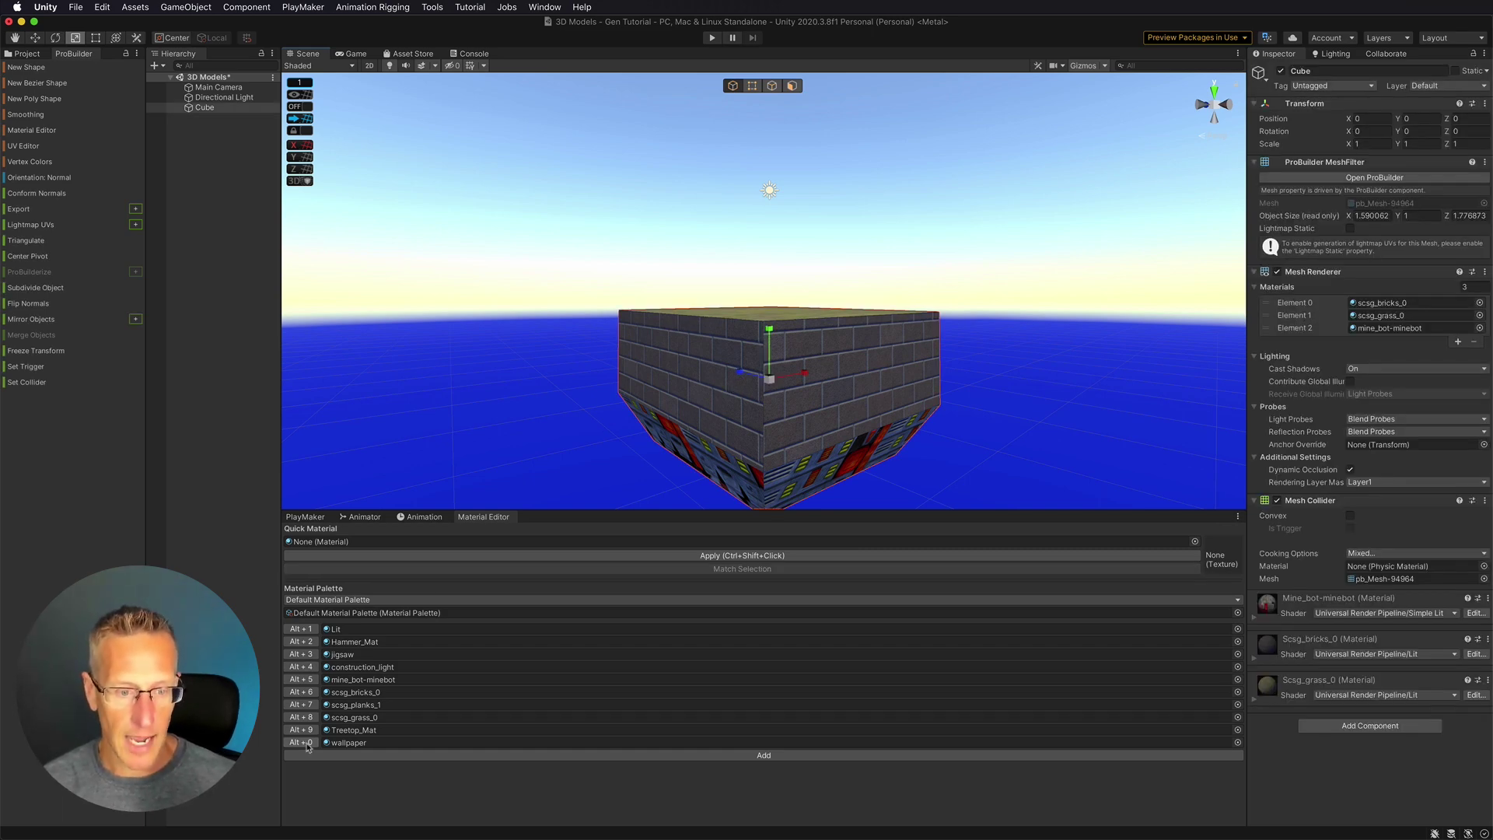
pyautogui.click(305, 719)
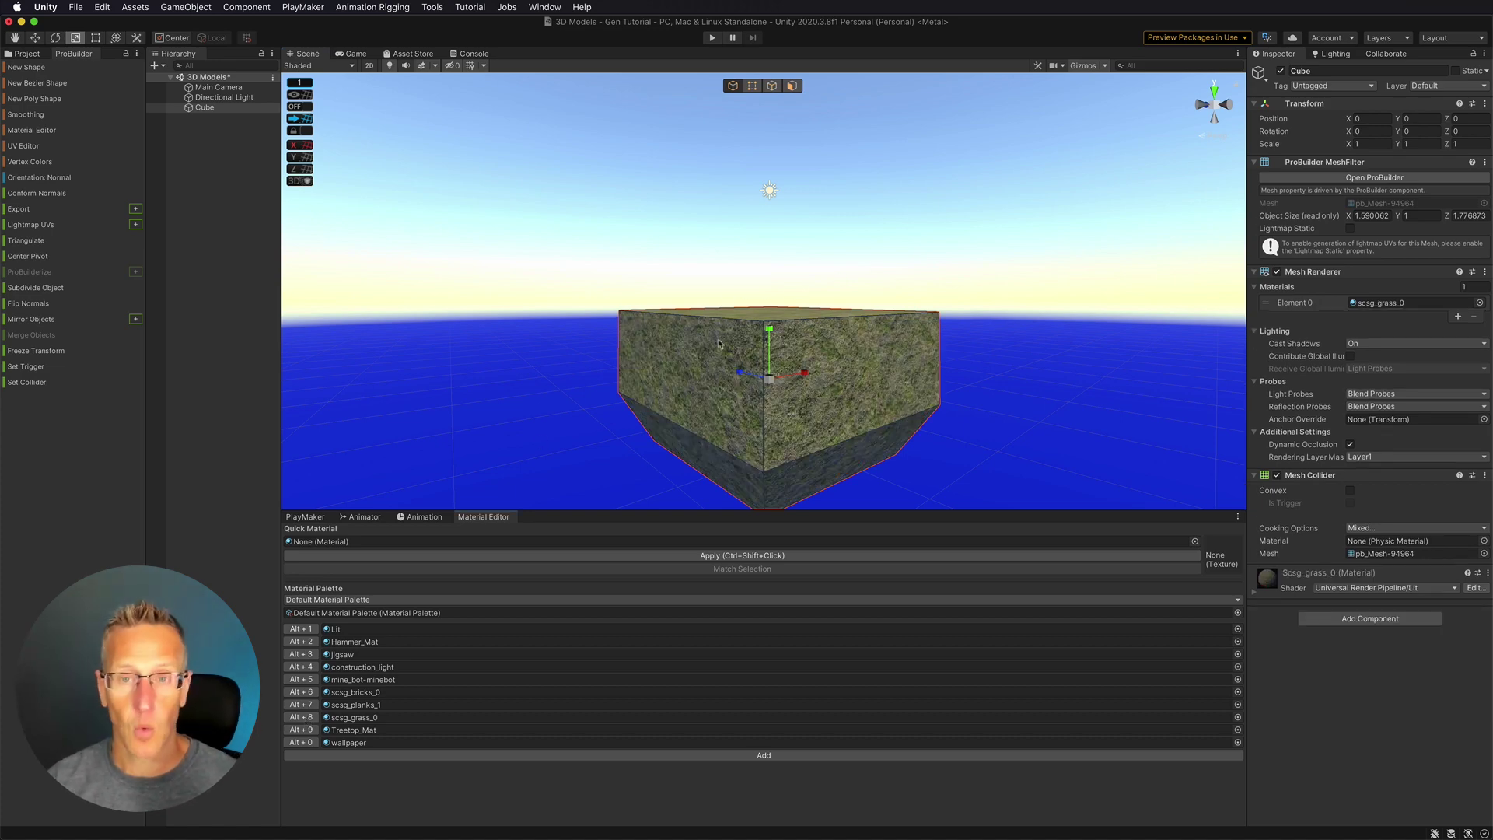
# Switch to face selection, apply the scsg_planks_1 material to the two front-facing upright side faces, and deselect.
pyautogui.click(791, 86)
pyautogui.click(692, 389)
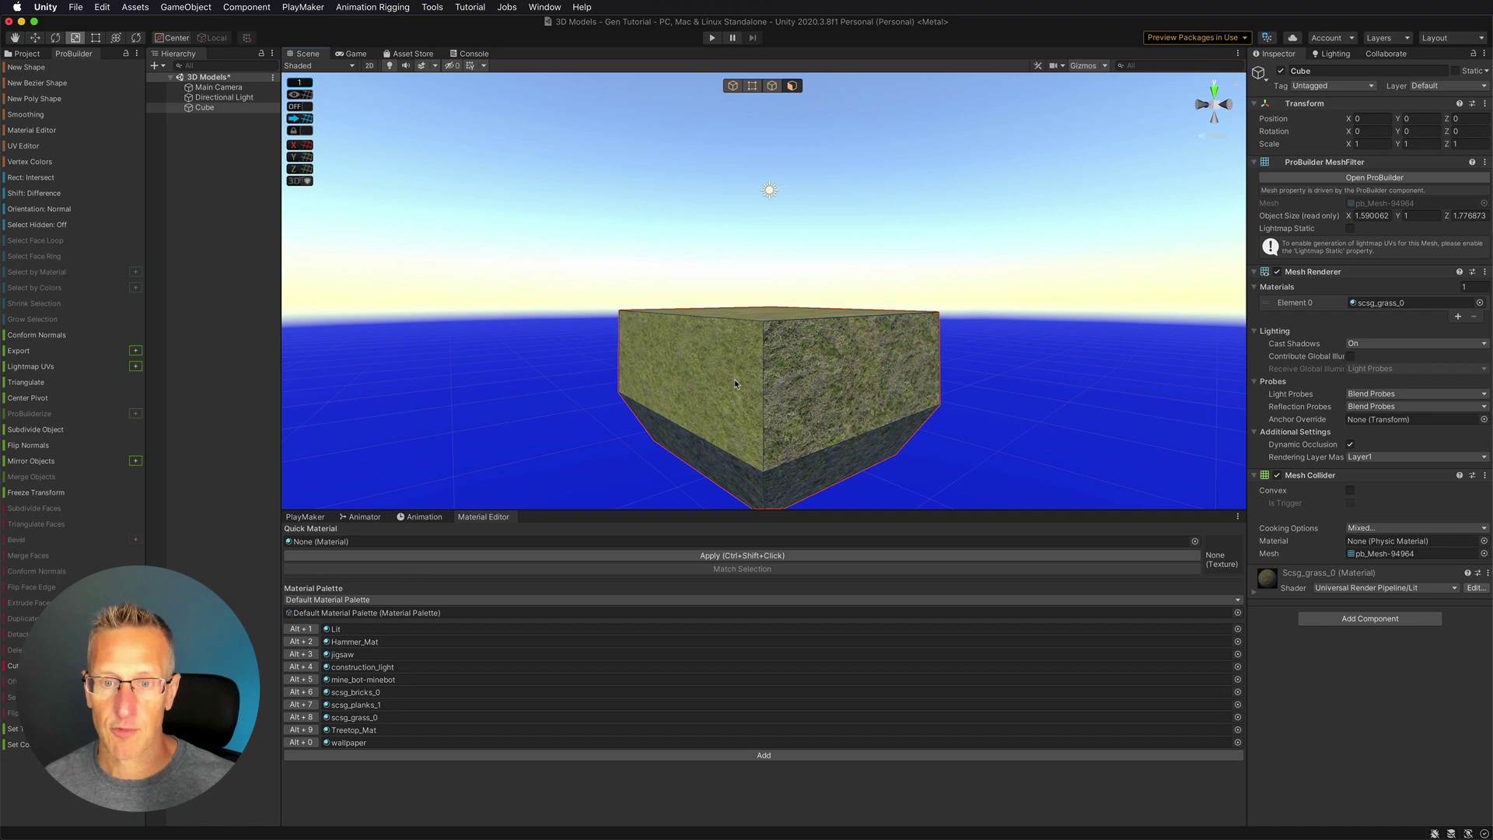
pyautogui.keyDown('shift'); pyautogui.click(855, 388); pyautogui.keyUp('shift')
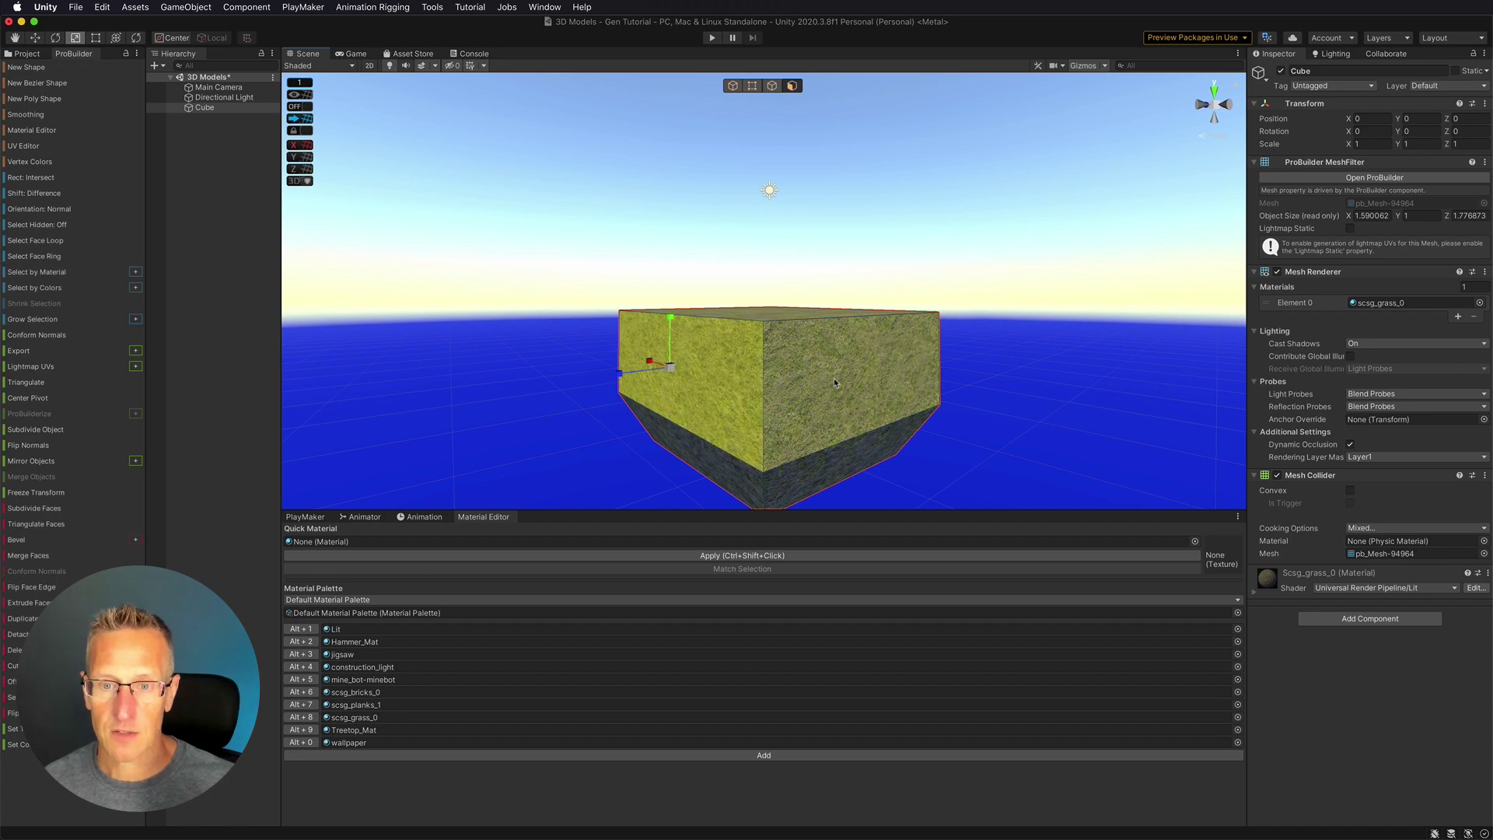
pyautogui.click(303, 705)
pyautogui.click(449, 415)
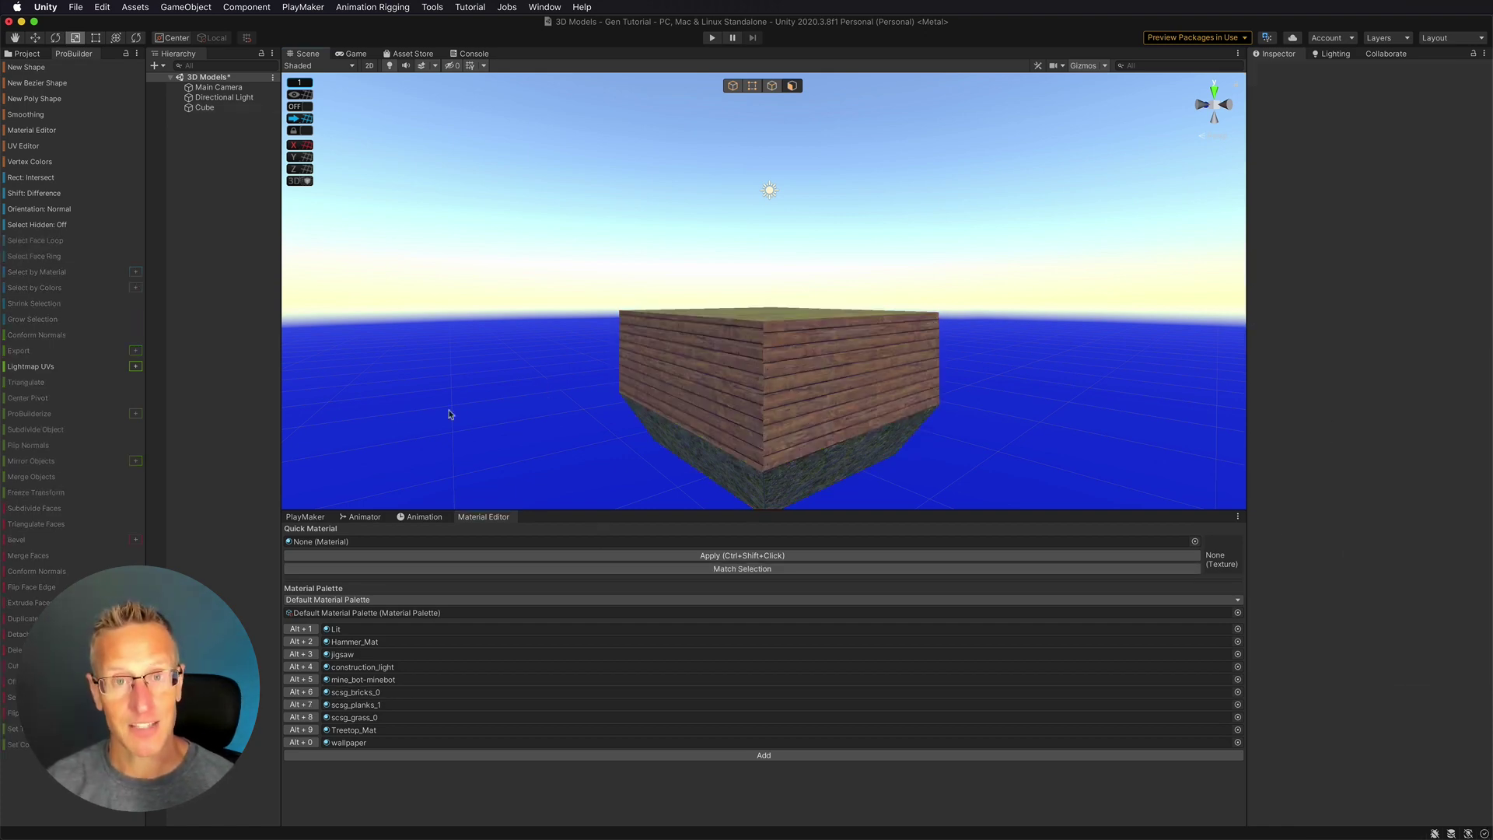